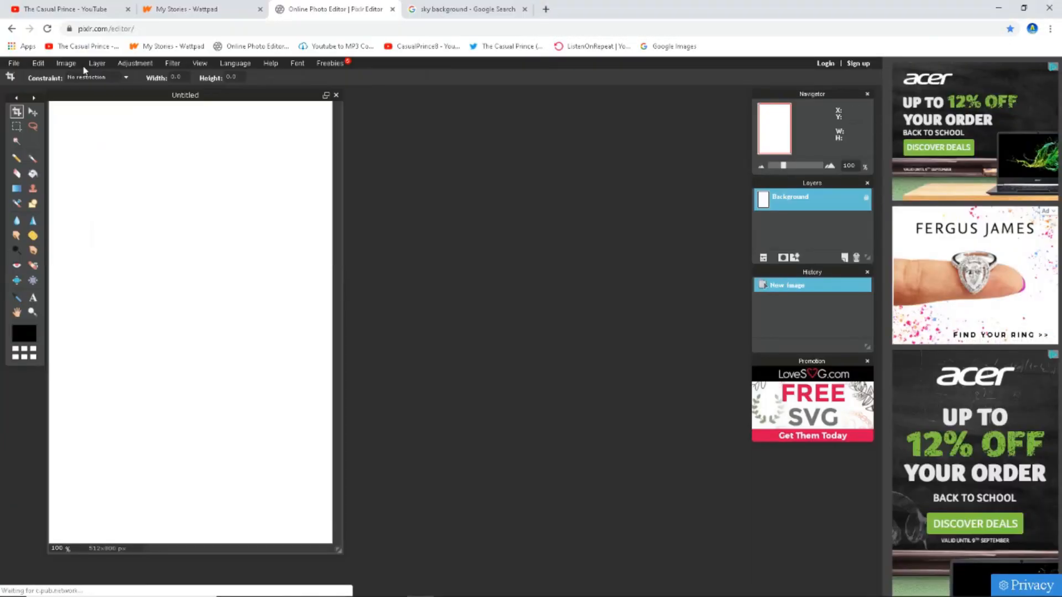
Paste the starry night sky image as a new layer and stretch it to the canvas's bottom edge
{"action": "key", "text": "ctrl+v"}
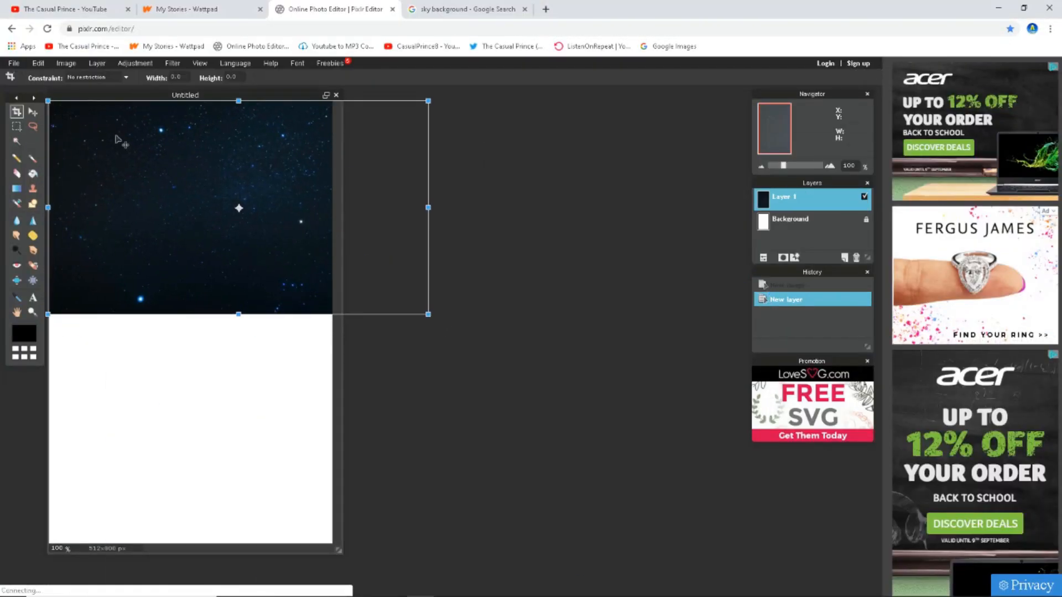
{"action": "left_click_drag", "start_coordinate": [191, 314], "coordinate": [191, 544]}
Search Google Images for "field at night background" and preview a transparent grass field among the results
{"action": "left_click", "coordinate": [467, 10]}
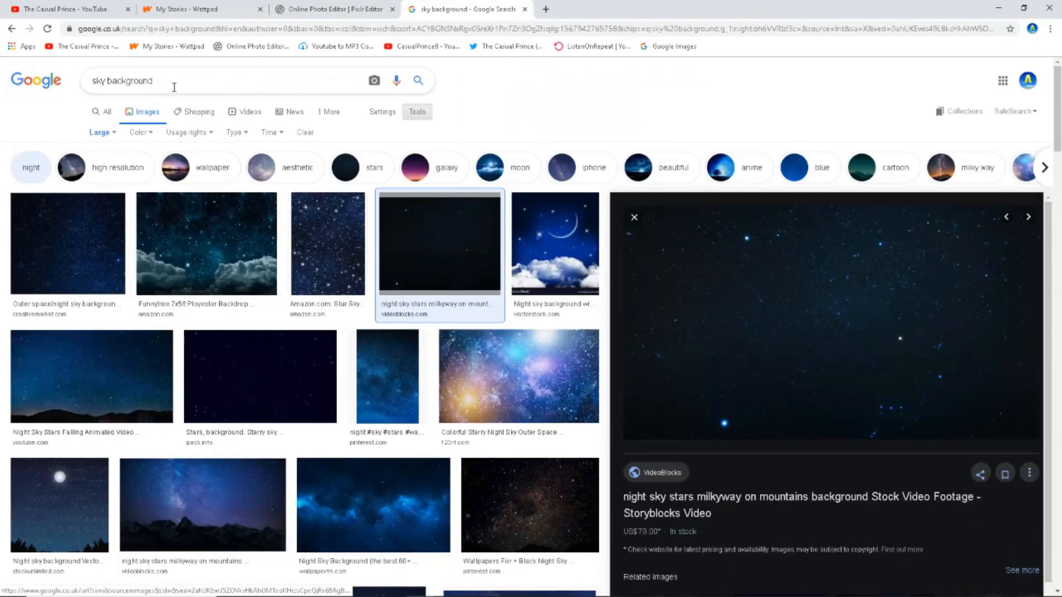
{"action": "left_click", "coordinate": [80, 88]}
{"action": "type", "text": "field at niht background"}
{"action": "key", "text": "Return"}
{"action": "left_click", "coordinate": [694, 238]}
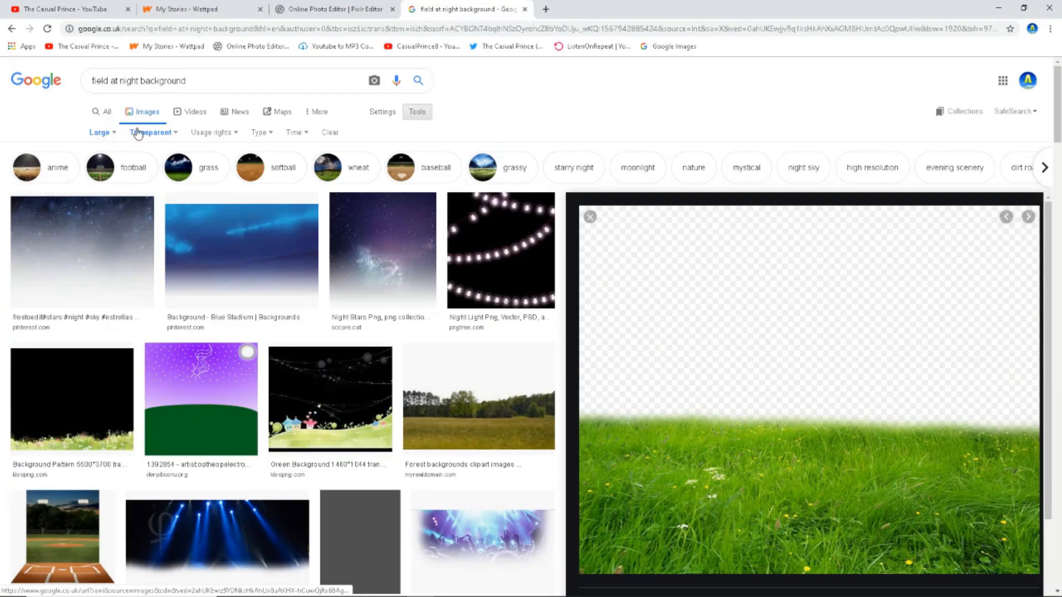
{"action": "scroll", "coordinate": [120, 230], "scroll_direction": "down", "scroll_amount": 10}
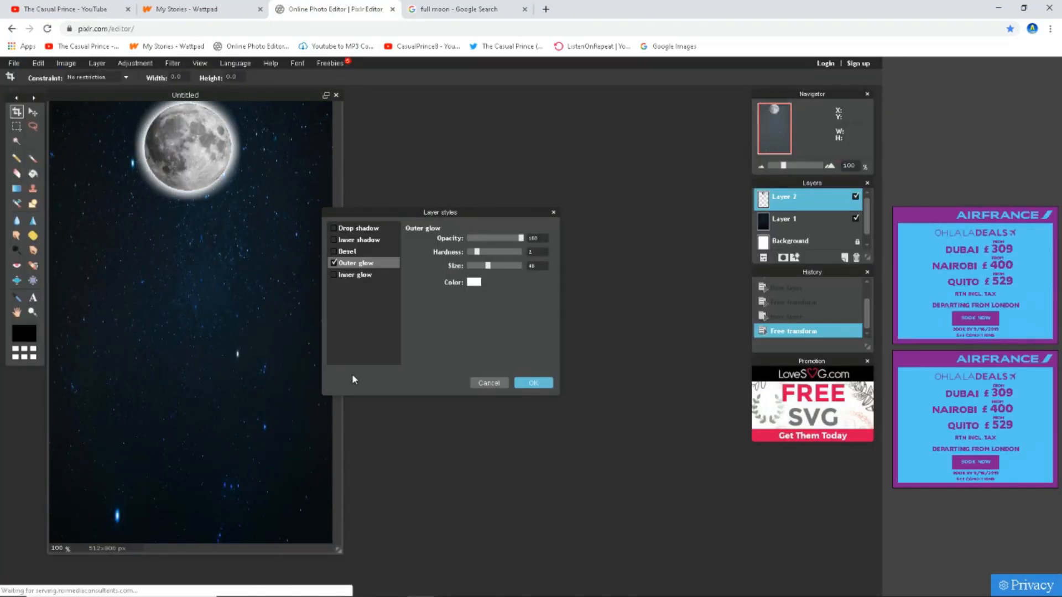
Apply a white outer glow layer style to the moon layer in Pixlr
{"action": "left_click", "coordinate": [537, 384]}
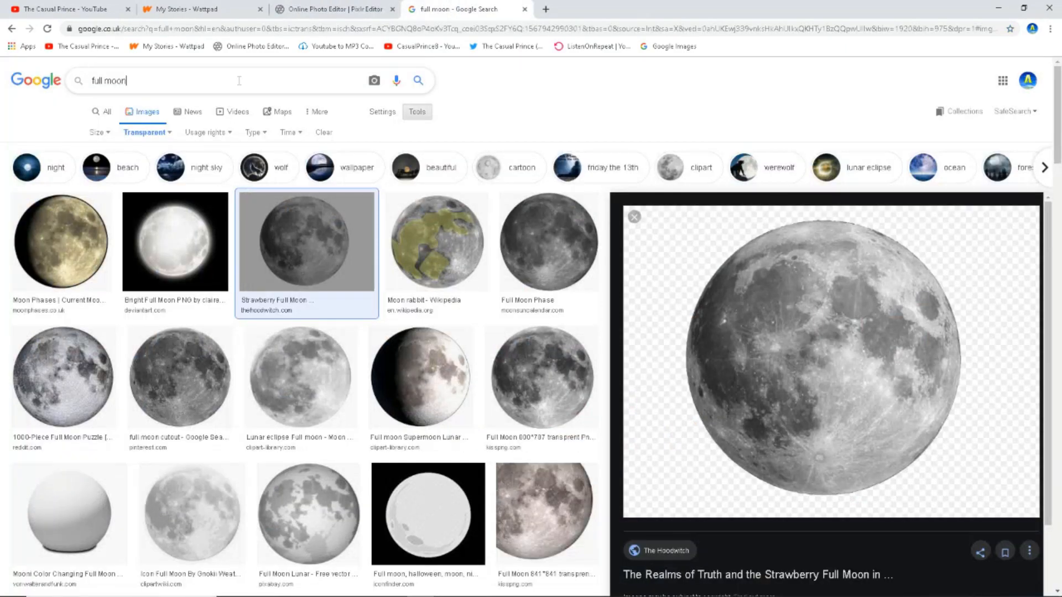
Search Google Images for "freddie highmore", clear the transparent filter and look through the photos
{"action": "type", "text": "ie highmore"}
{"action": "key", "text": "Return"}
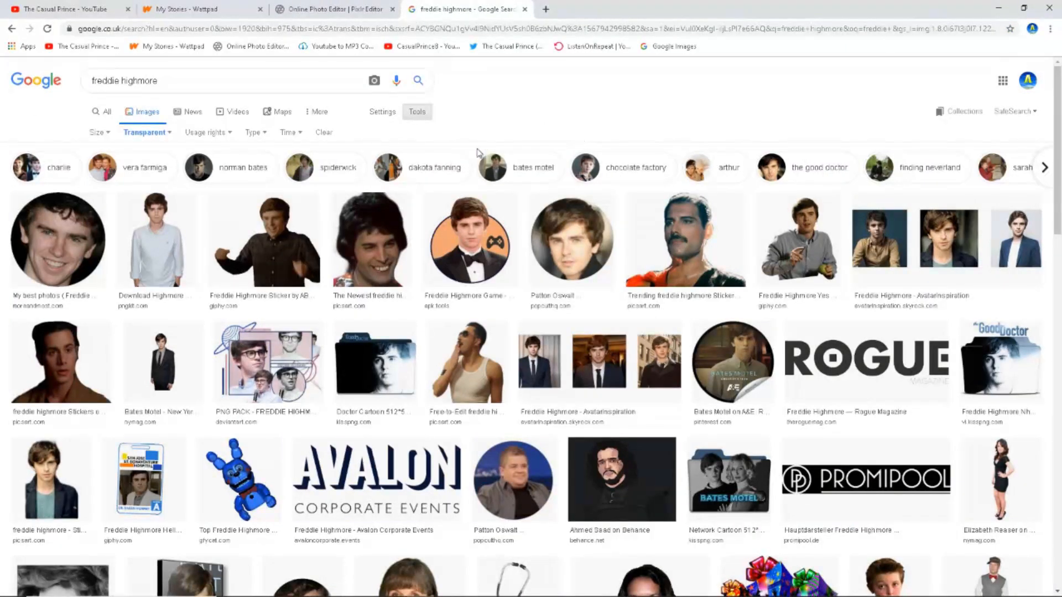
{"action": "left_click", "coordinate": [324, 133]}
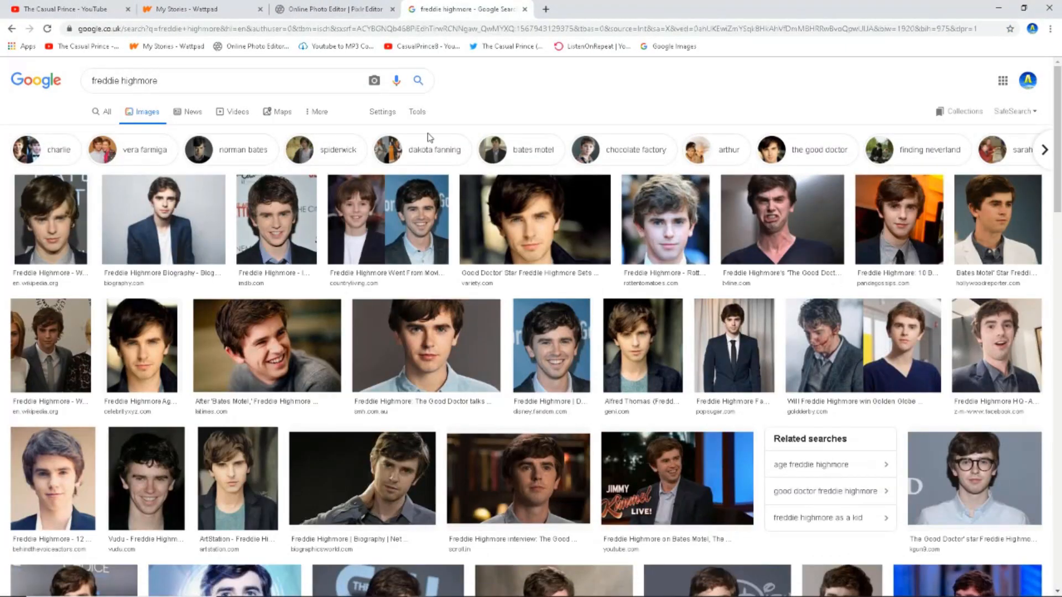
{"action": "scroll", "coordinate": [408, 402], "scroll_direction": "down", "scroll_amount": 20}
{"action": "scroll", "coordinate": [408, 402], "scroll_direction": "down", "scroll_amount": 5}
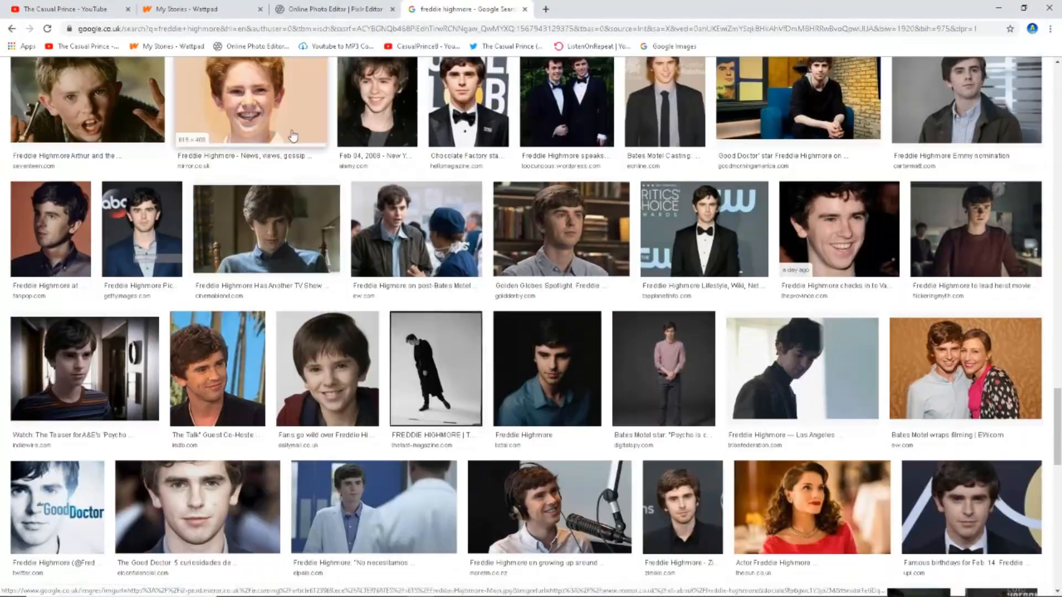
Search images for "freddie highmore young" and preview the Chocolate Factory photo
{"action": "left_click", "coordinate": [387, 390]}
{"action": "scroll", "coordinate": [386, 387], "scroll_direction": "up", "scroll_amount": 20}
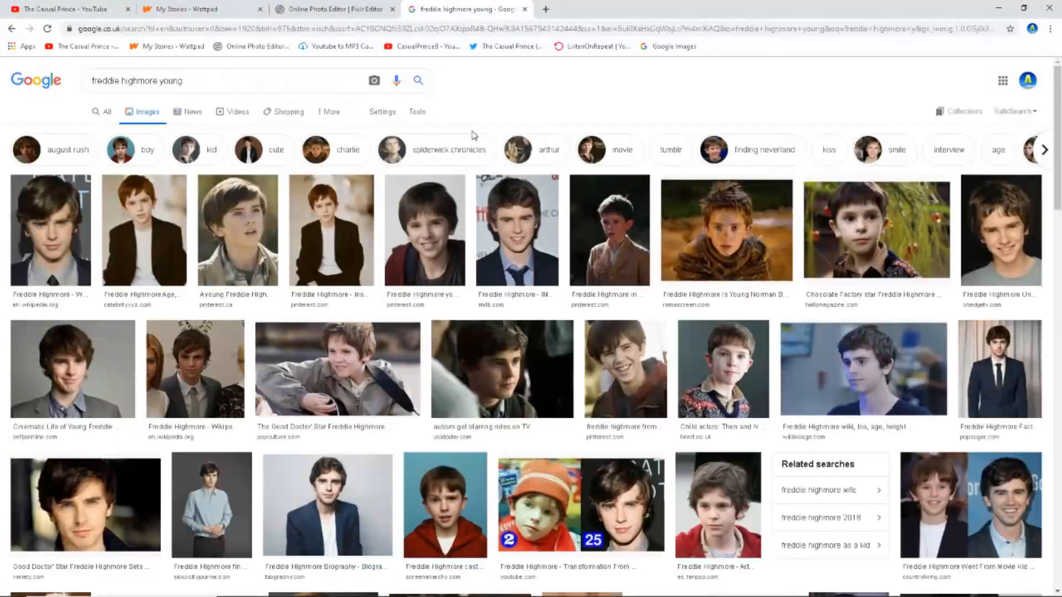
{"action": "left_click", "coordinate": [166, 133]}
{"action": "scroll", "coordinate": [846, 380], "scroll_direction": "down", "scroll_amount": 5}
{"action": "left_click", "coordinate": [847, 380]}
{"action": "left_click", "coordinate": [322, 282]}
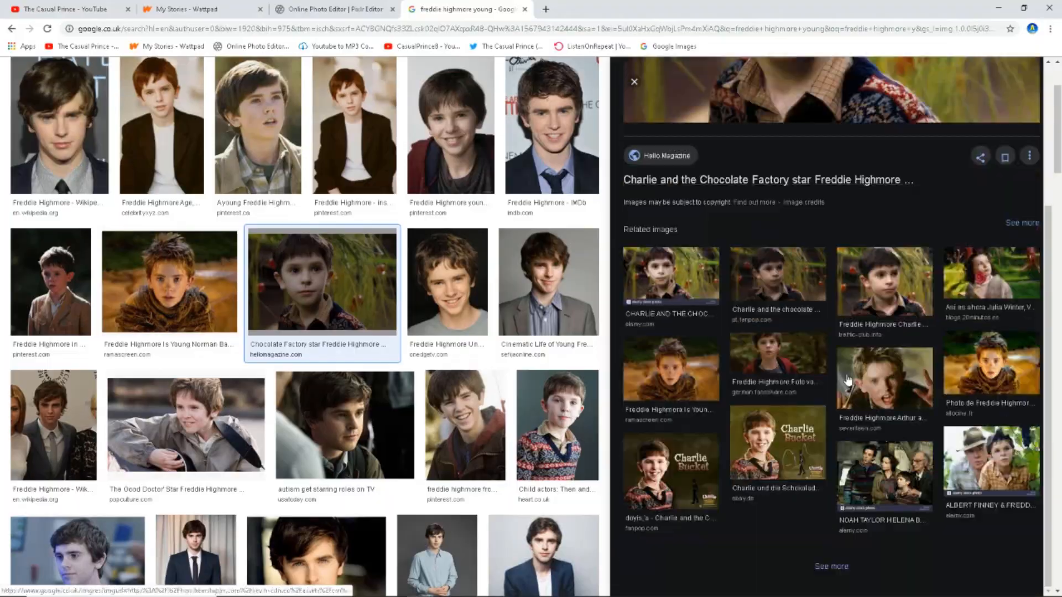
Find the "freddie highmore august rush" photos and open the Fanpop picture of the boy in a hooded jacket
{"action": "scroll", "coordinate": [322, 387], "scroll_direction": "down", "scroll_amount": 3}
{"action": "scroll", "coordinate": [323, 387], "scroll_direction": "up", "scroll_amount": 3}
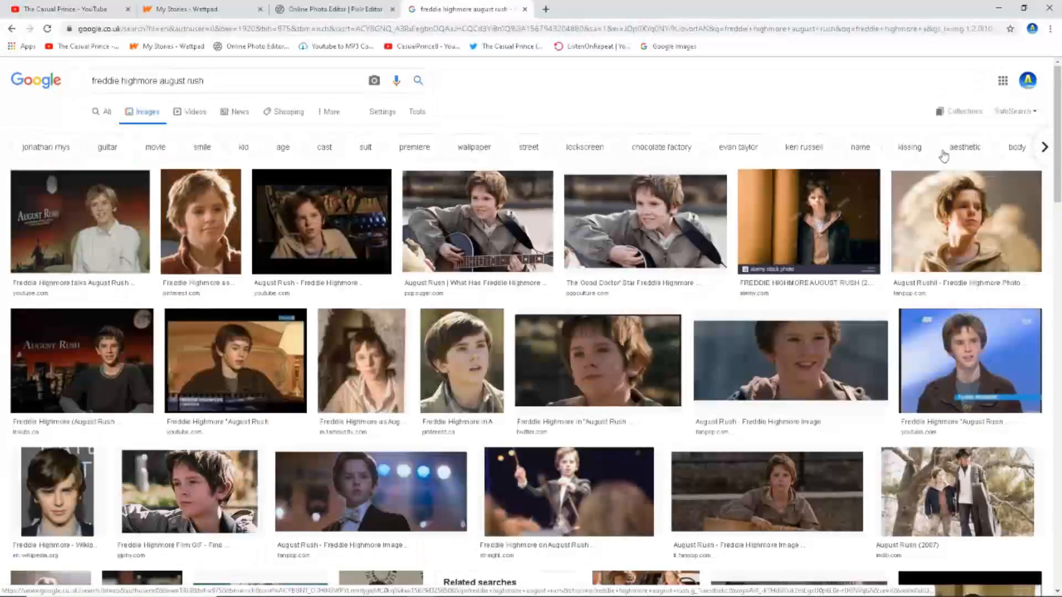
{"action": "left_click", "coordinate": [943, 194]}
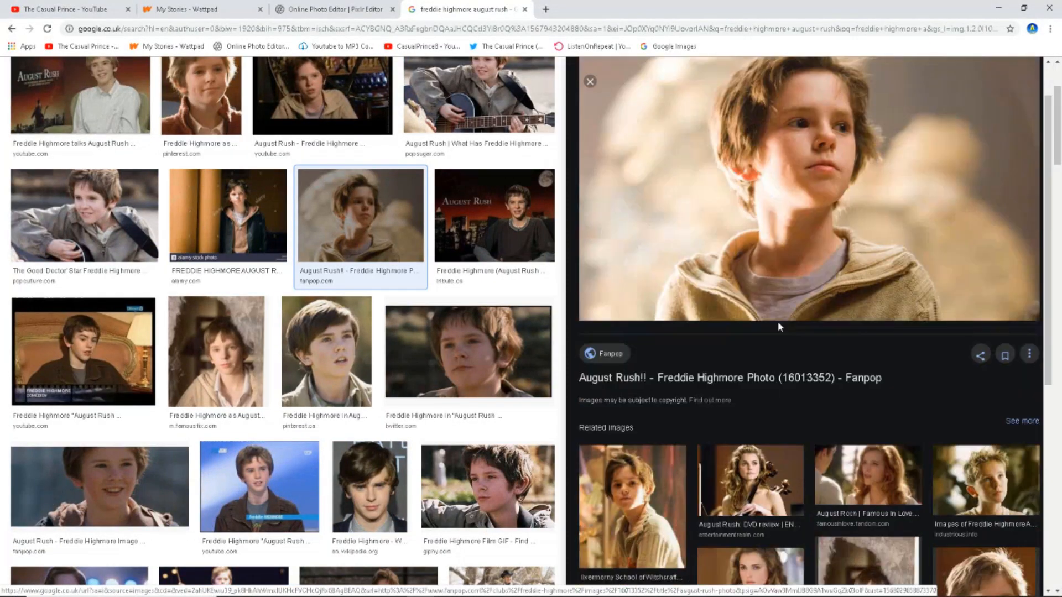
{"action": "scroll", "coordinate": [774, 360], "scroll_direction": "down", "scroll_amount": 5}
Erase the remaining photo background around the boy on his layer in Pixlr with the Eraser
{"action": "left_click", "coordinate": [18, 173]}
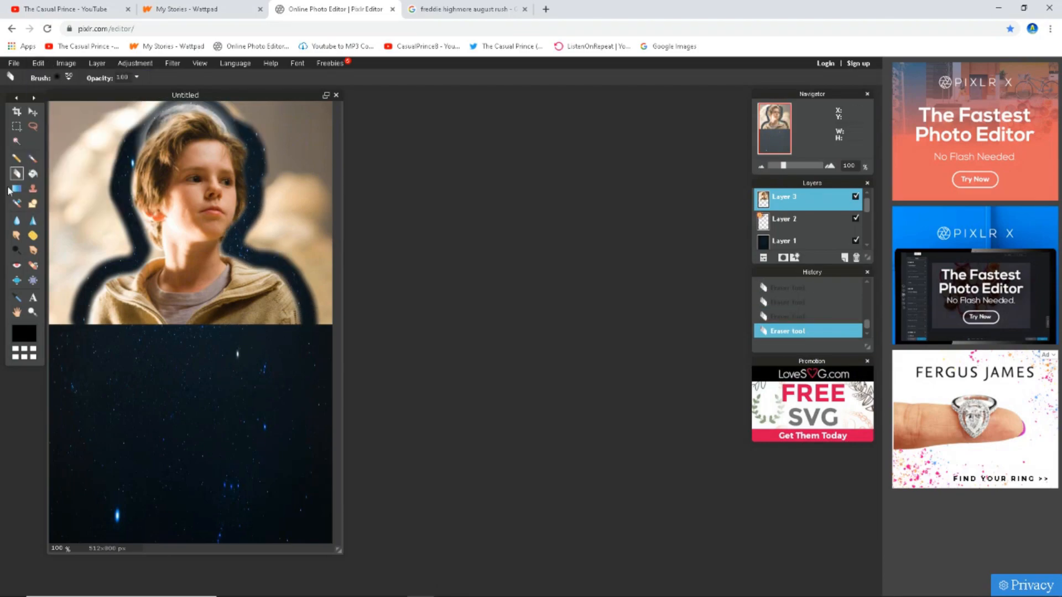
{"action": "left_click_drag", "start_coordinate": [342, 257], "coordinate": [260, 77]}
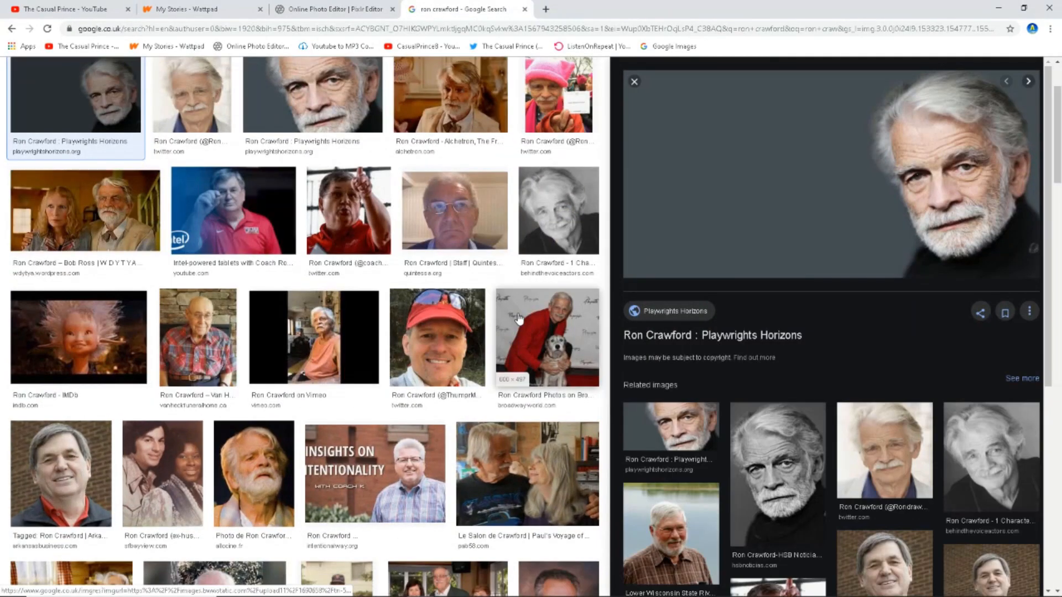
Copy a portrait photo of Ron Crawford from the Google Images results
{"action": "right_click", "coordinate": [710, 228]}
{"action": "left_click", "coordinate": [741, 355]}
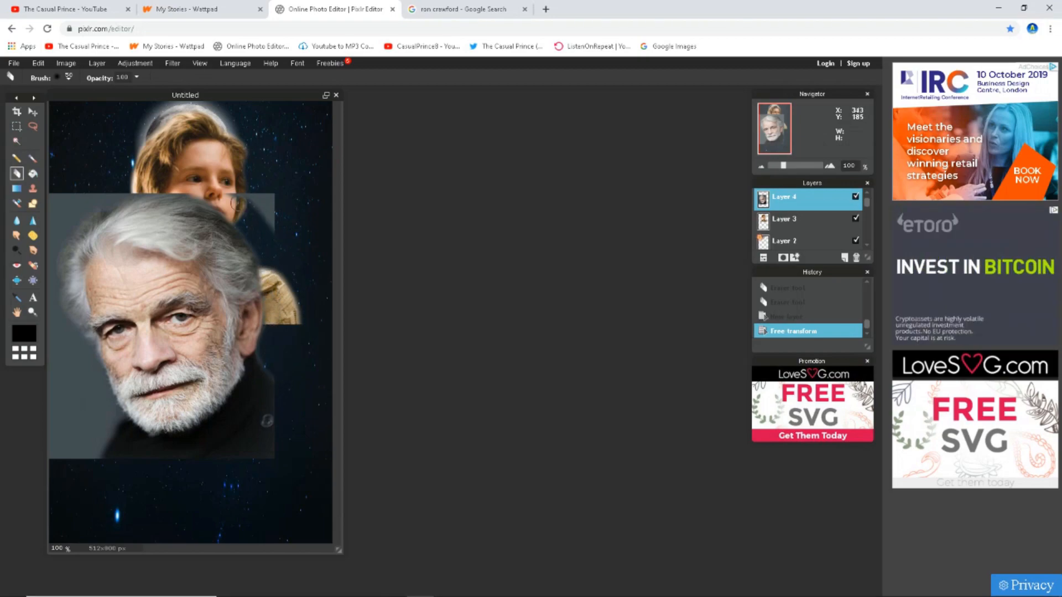
Erase the grey background around the old man's head with a soft 50-pixel Eraser brush
{"action": "left_click", "coordinate": [68, 76]}
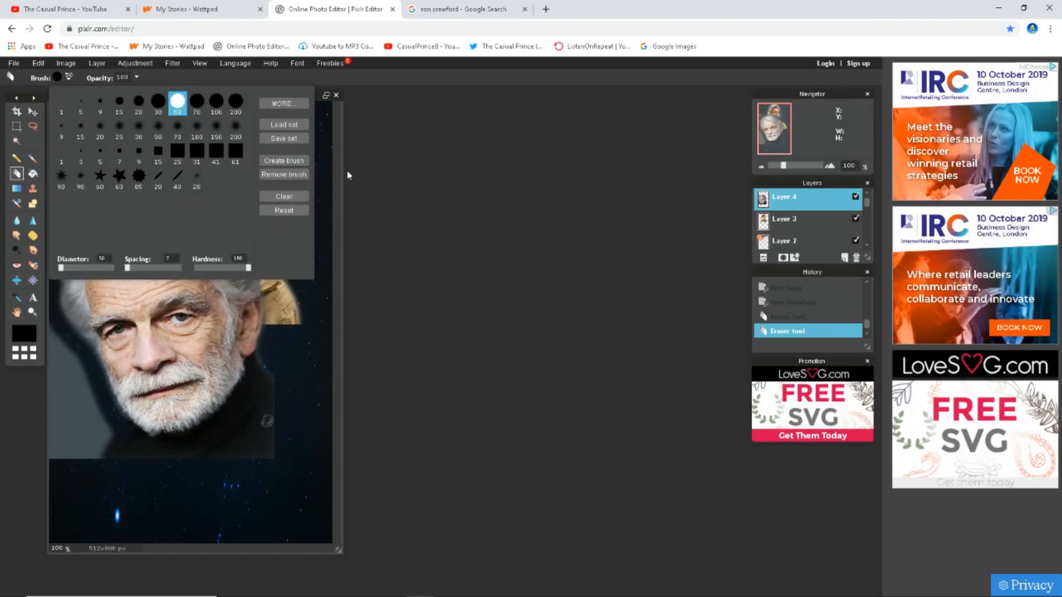
{"action": "left_click", "coordinate": [158, 125]}
{"action": "left_click", "coordinate": [69, 77]}
{"action": "left_click_drag", "start_coordinate": [77, 442], "coordinate": [64, 360]}
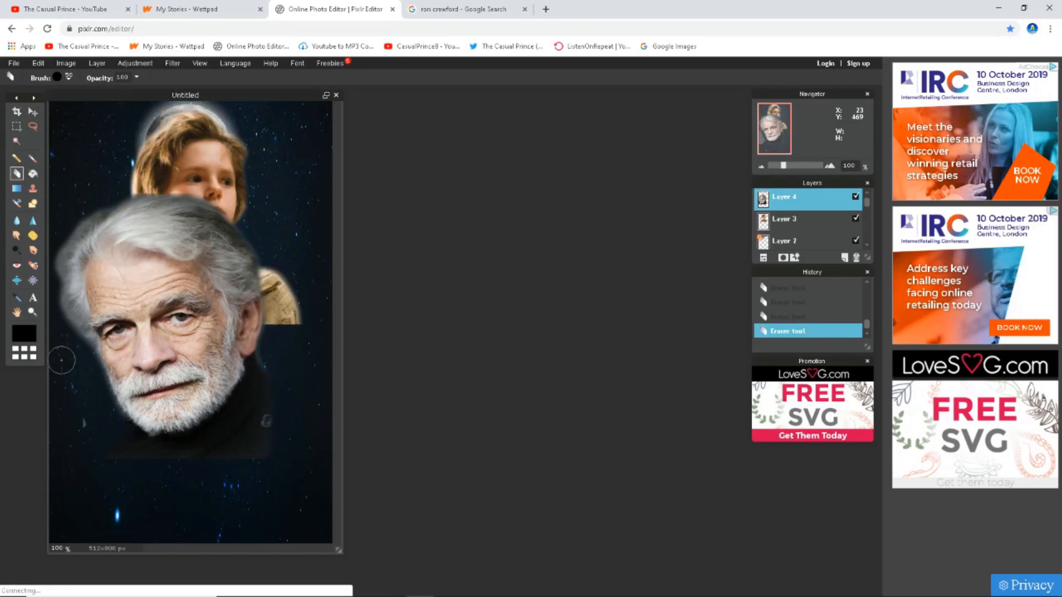
Scale the old man's layer down with Free transform and place it in the canvas's upper-left corner
{"action": "left_click", "coordinate": [32, 111]}
{"action": "left_click_drag", "start_coordinate": [177, 342], "coordinate": [52, 215]}
{"action": "left_click", "coordinate": [37, 63]}
{"action": "left_click", "coordinate": [59, 149]}
{"action": "left_click_drag", "start_coordinate": [149, 332], "coordinate": [175, 276]}
{"action": "left_click_drag", "start_coordinate": [117, 163], "coordinate": [106, 139]}
{"action": "key", "text": "Return"}
Scale the boy's layer down with Free transform and place it beside the old man at the canvas top
{"action": "left_click", "coordinate": [790, 220]}
{"action": "left_click", "coordinate": [37, 63]}
{"action": "left_click", "coordinate": [58, 150]}
{"action": "left_click_drag", "start_coordinate": [302, 324], "coordinate": [267, 286]}
{"action": "left_click_drag", "start_coordinate": [216, 196], "coordinate": [209, 153]}
Add the dark-haired elf portrait from the computer as a new layer and resize it over the canvas's middle
{"action": "left_click", "coordinate": [97, 63]}
{"action": "left_click", "coordinate": [114, 111]}
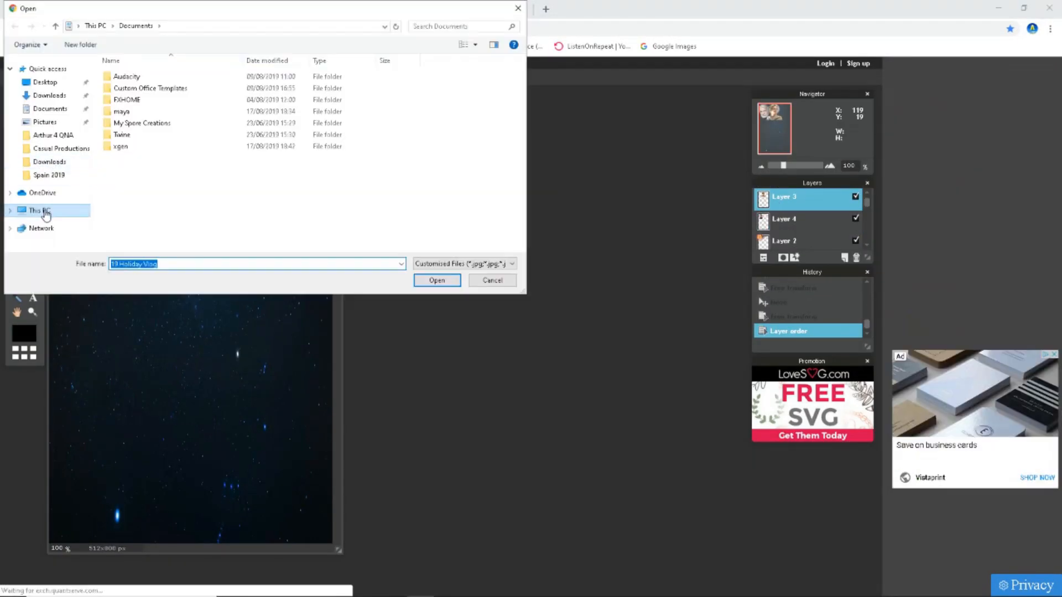
{"action": "left_click", "coordinate": [42, 213]}
{"action": "left_click", "coordinate": [38, 63]}
{"action": "left_click", "coordinate": [58, 149]}
{"action": "left_click_drag", "start_coordinate": [49, 101], "coordinate": [170, 265]}
{"action": "left_click_drag", "start_coordinate": [262, 377], "coordinate": [240, 268]}
{"action": "key", "text": "Return"}
Flip the dark-haired elf layer horizontally
{"action": "left_click", "coordinate": [97, 63]}
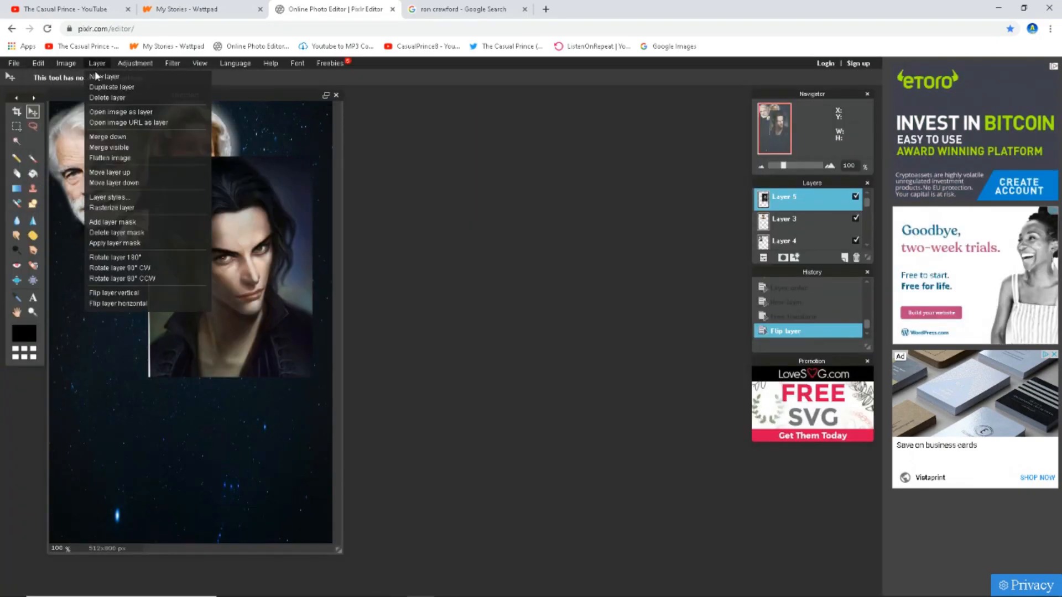
{"action": "left_click", "coordinate": [203, 260]}
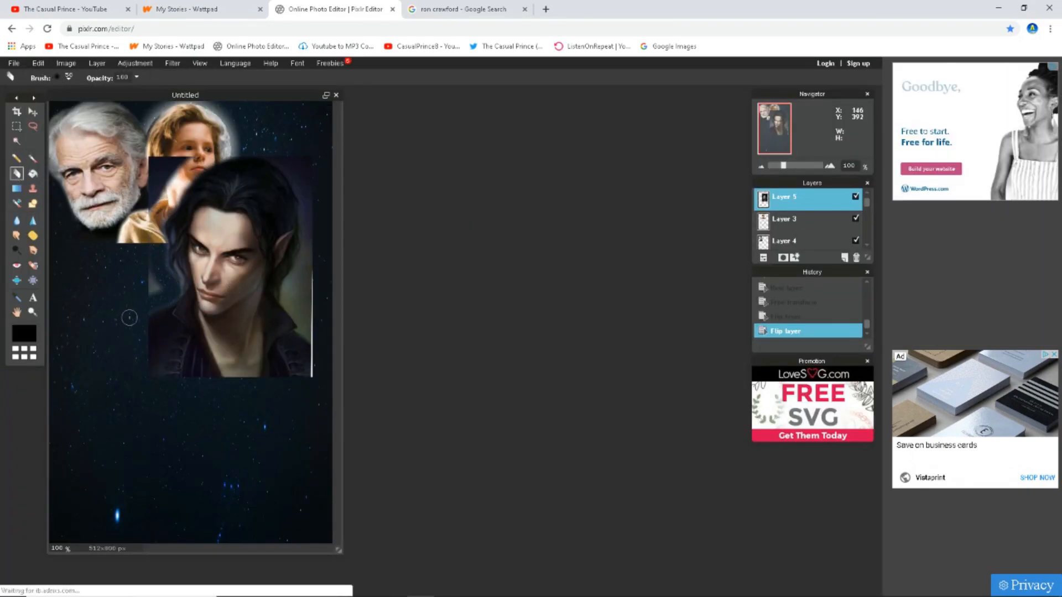
Erase the background around the dark-haired elf's head and shoulders with the Eraser
{"action": "left_click_drag", "start_coordinate": [301, 323], "coordinate": [308, 276]}
{"action": "left_click", "coordinate": [68, 77]}
{"action": "left_click", "coordinate": [158, 103]}
{"action": "left_click_drag", "start_coordinate": [164, 210], "coordinate": [172, 161]}
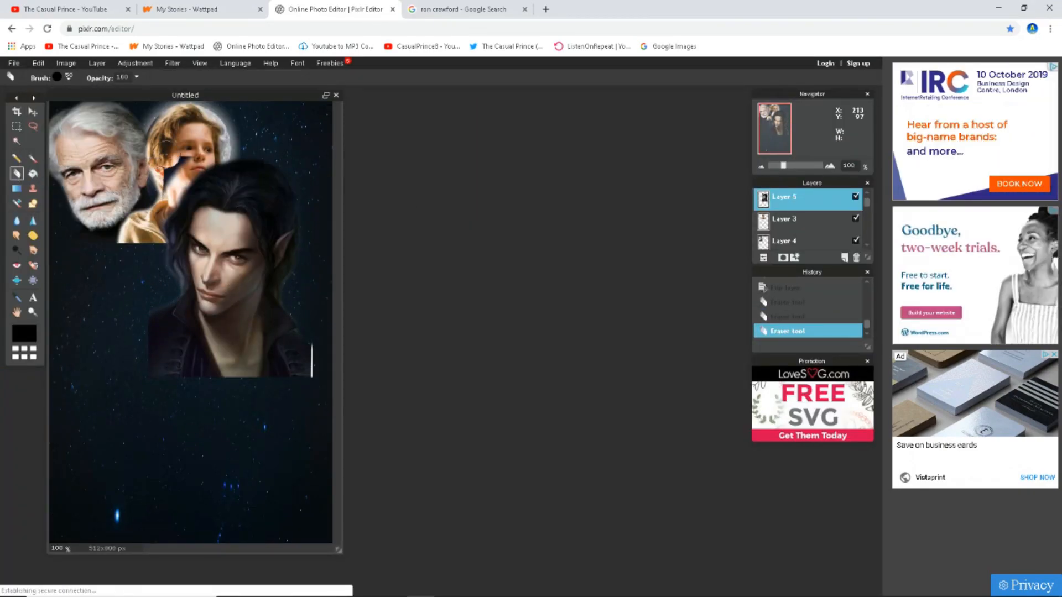
Erase the leftover white strip at the edge of the elf portrait with a large square brush
{"action": "left_click", "coordinate": [68, 78]}
{"action": "left_click", "coordinate": [235, 153]}
{"action": "left_click_drag", "start_coordinate": [327, 343], "coordinate": [328, 370]}
{"action": "left_click", "coordinate": [69, 78]}
{"action": "left_click", "coordinate": [177, 101]}
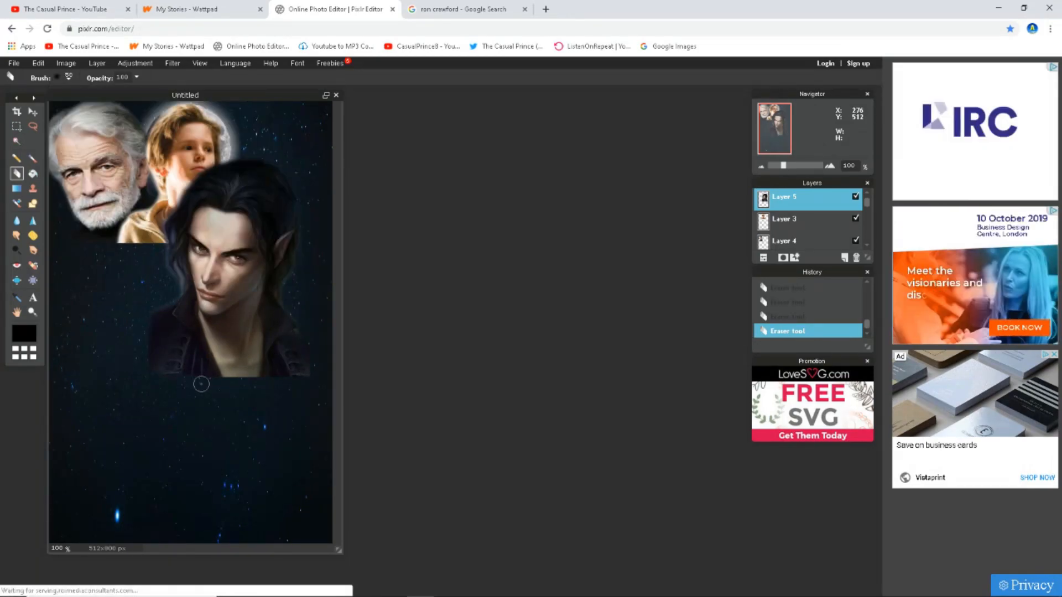
Scale the dark-haired elf layer down and place it in the canvas's upper-right corner beside the boy
{"action": "left_click", "coordinate": [32, 111]}
{"action": "left_click", "coordinate": [38, 63]}
{"action": "left_click", "coordinate": [63, 145]}
{"action": "left_click_drag", "start_coordinate": [232, 271], "coordinate": [266, 230]}
{"action": "left_click_drag", "start_coordinate": [362, 335], "coordinate": [339, 306]}
{"action": "left_click_drag", "start_coordinate": [257, 236], "coordinate": [253, 173]}
{"action": "key", "text": "Return"}
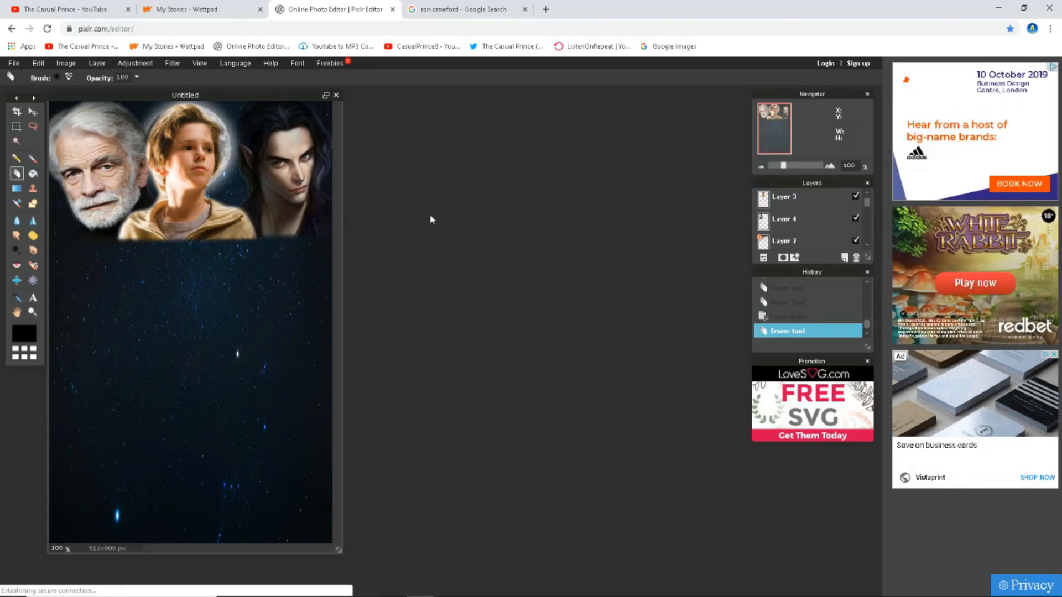
Search Google Images for "field" and filter the results to transparent images
{"action": "left_click", "coordinate": [463, 8]}
{"action": "left_click_drag", "start_coordinate": [145, 81], "coordinate": [87, 107]}
{"action": "left_click", "coordinate": [556, 213]}
{"action": "triple_click", "coordinate": [146, 80]}
{"action": "type", "text": "field"}
{"action": "key", "text": "Return"}
{"action": "left_click", "coordinate": [417, 112]}
{"action": "left_click", "coordinate": [145, 190]}
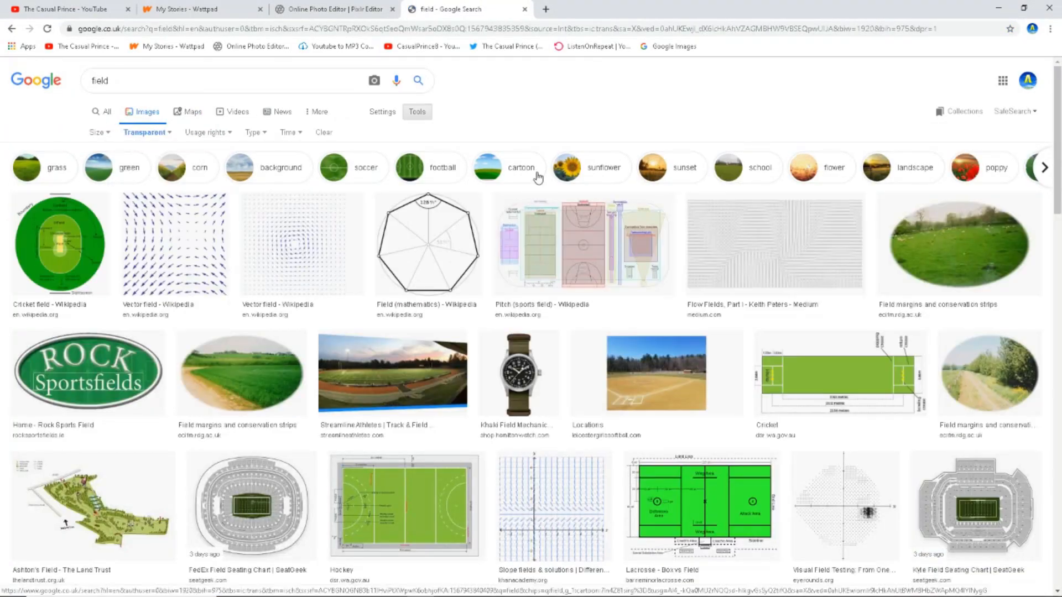
Search images for "field background" and copy the meadow picture with trees from the first result
{"action": "left_click", "coordinate": [160, 81]}
{"action": "type", "text": "background"}
{"action": "key", "text": "Return"}
{"action": "left_click", "coordinate": [104, 237]}
{"action": "right_click", "coordinate": [797, 149]}
Bring the meadow image into the Pixlr cover and fit it to the canvas's width below the portraits
{"action": "left_click", "coordinate": [335, 9]}
{"action": "left_click", "coordinate": [33, 111]}
{"action": "left_click_drag", "start_coordinate": [238, 335], "coordinate": [184, 479]}
{"action": "left_click_drag", "start_coordinate": [615, 475], "coordinate": [333, 474]}
{"action": "left_click_drag", "start_coordinate": [192, 406], "coordinate": [191, 230]}
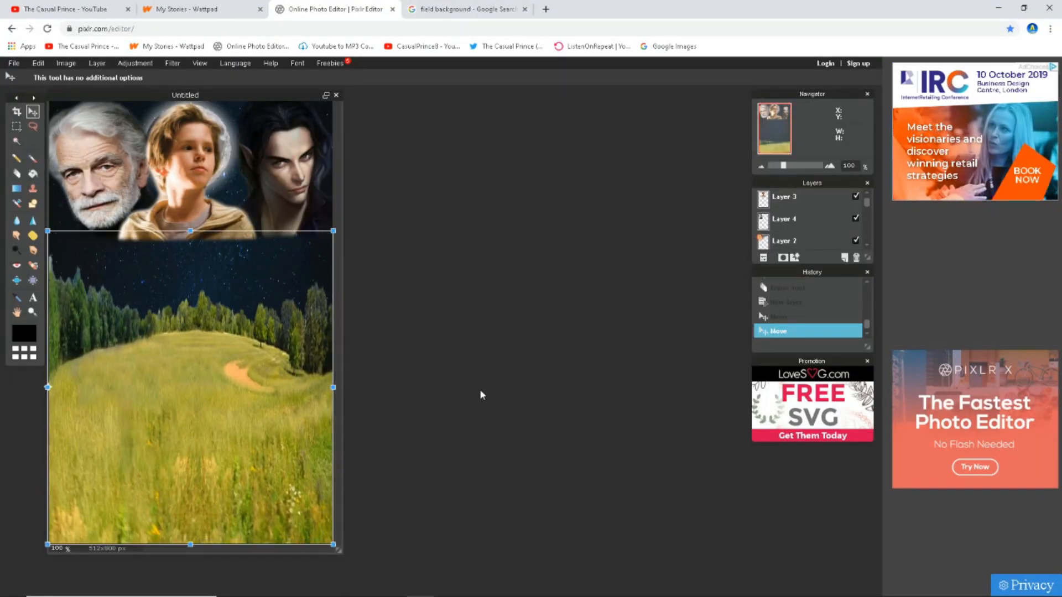
Rescale and reposition the meadow layer so that it fills the lower part of the canvas with sky above
{"action": "key", "text": "Escape"}
{"action": "left_click_drag", "start_coordinate": [285, 484], "coordinate": [209, 418]}
{"action": "left_click", "coordinate": [38, 64]}
{"action": "left_click", "coordinate": [61, 158]}
{"action": "left_click_drag", "start_coordinate": [339, 474], "coordinate": [269, 469]}
{"action": "left_click_drag", "start_coordinate": [470, 334], "coordinate": [237, 272]}
{"action": "left_click_drag", "start_coordinate": [165, 440], "coordinate": [273, 439]}
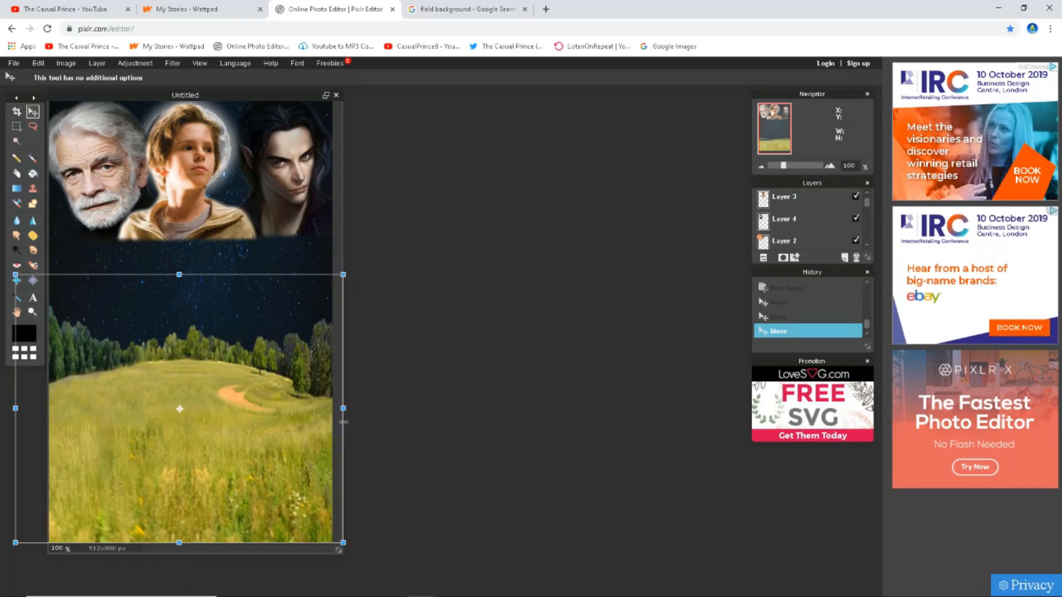
{"action": "left_click", "coordinate": [33, 112]}
{"action": "left_click", "coordinate": [406, 331]}
Search Google Images for "grass foreground" and open the first result's preview
{"action": "left_click", "coordinate": [479, 9]}
{"action": "triple_click", "coordinate": [124, 81]}
{"action": "type", "text": "grass foreground"}
{"action": "key", "text": "Return"}
{"action": "left_click", "coordinate": [114, 244]}
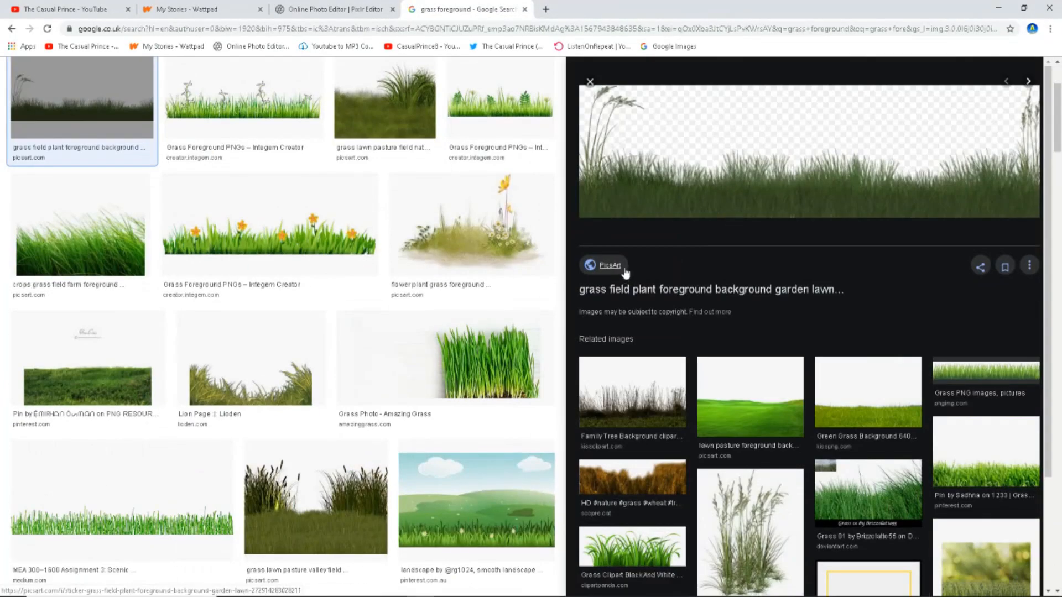
Preview other grass foreground images among the related images and search results
{"action": "left_click", "coordinate": [982, 376]}
{"action": "left_click", "coordinate": [982, 430]}
{"action": "left_click", "coordinate": [750, 569]}
{"action": "scroll", "coordinate": [422, 377], "scroll_direction": "down", "scroll_amount": 8}
{"action": "key", "text": "alt+Left"}
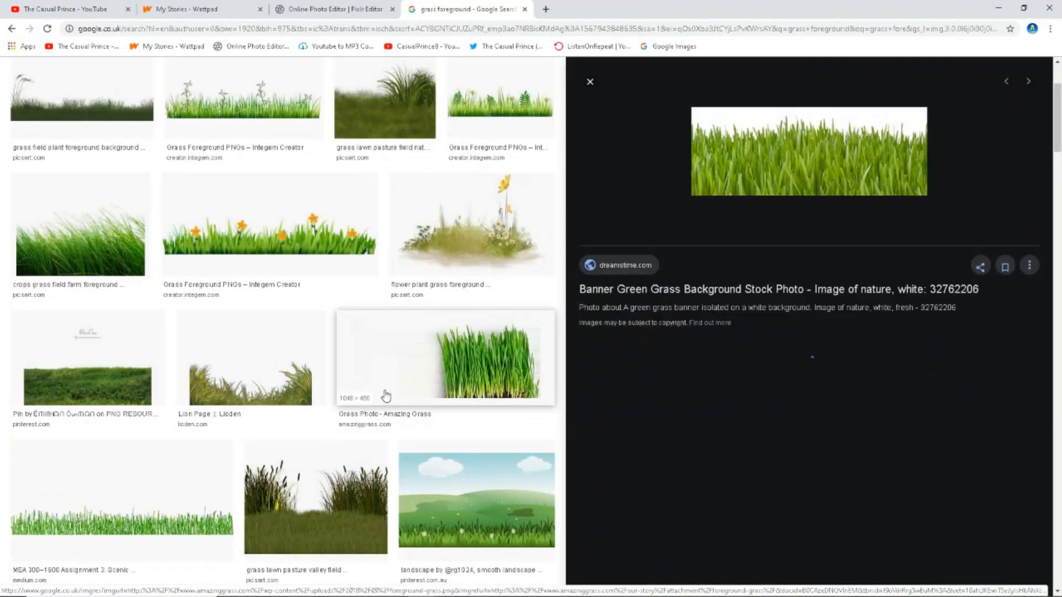
{"action": "left_click", "coordinate": [251, 368]}
{"action": "left_click", "coordinate": [891, 377]}
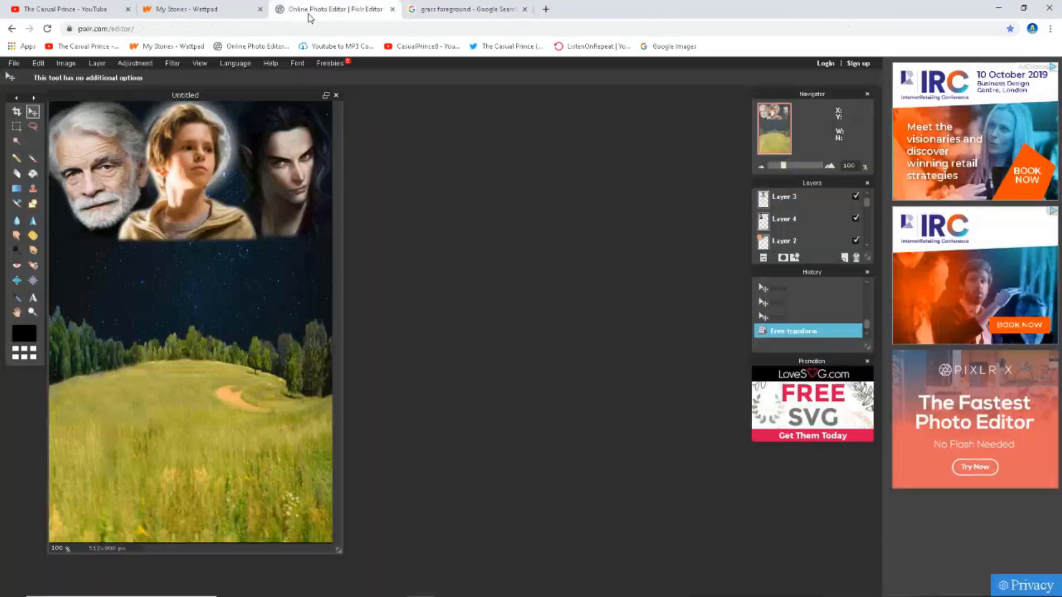
Return to the grass foreground results and pick another transparent grass image for the cover
{"action": "left_click", "coordinate": [96, 61]}
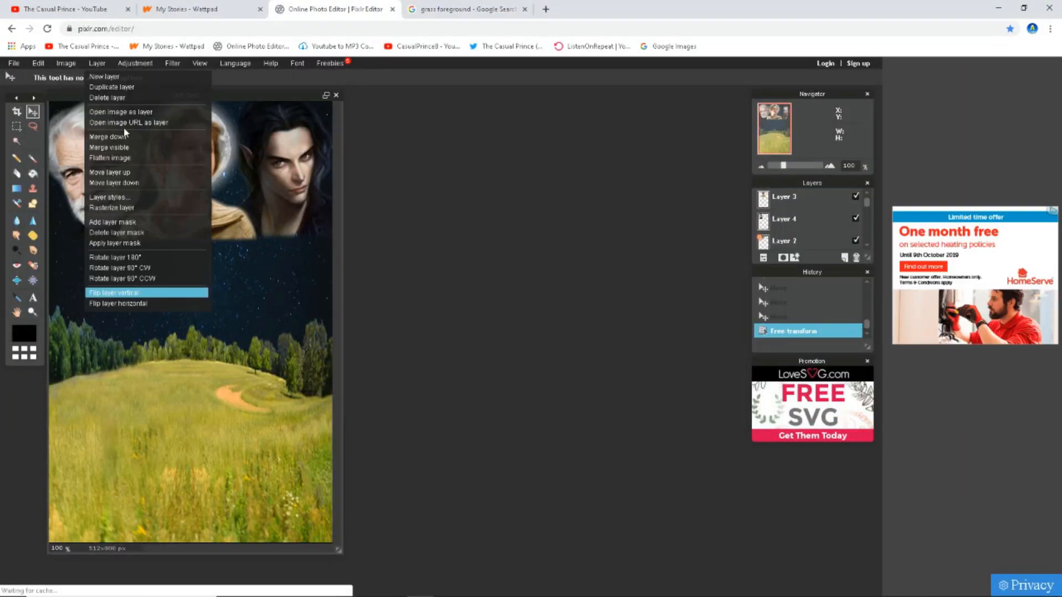
{"action": "left_click", "coordinate": [450, 9]}
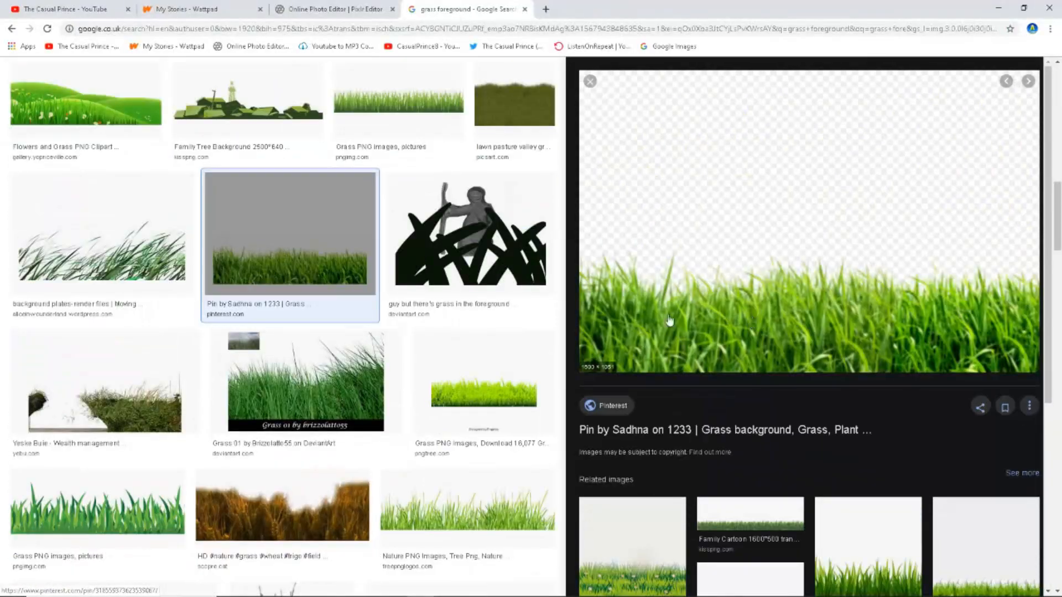
{"action": "scroll", "coordinate": [277, 332], "scroll_direction": "down", "scroll_amount": 5}
{"action": "left_click", "coordinate": [94, 177]}
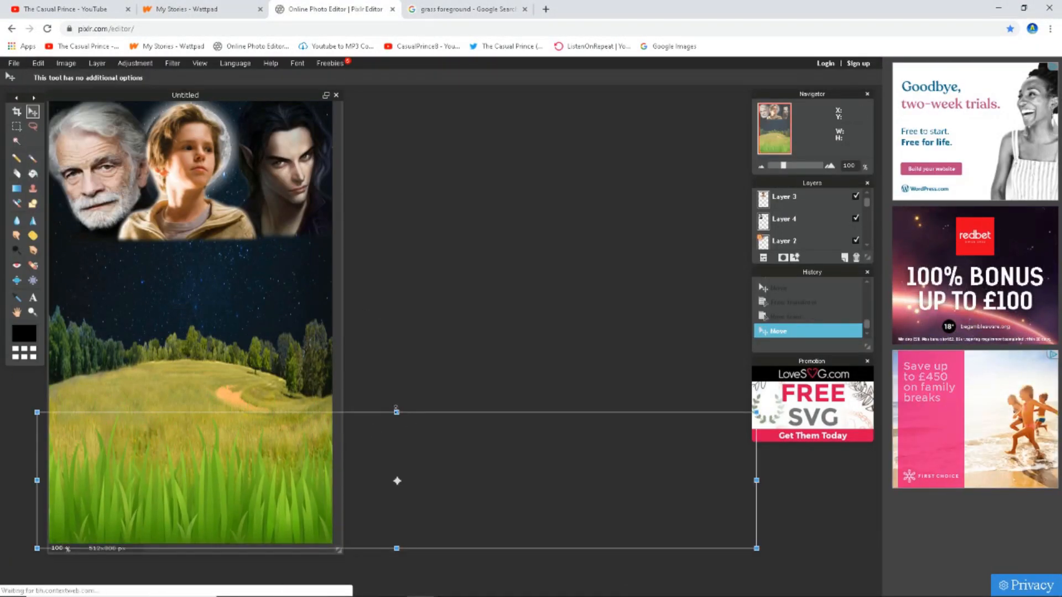
Stretch the grass layer upward so that its tallest blades reach above the tree line
{"action": "left_click_drag", "start_coordinate": [396, 412], "coordinate": [396, 284]}
{"action": "key", "text": "Return"}
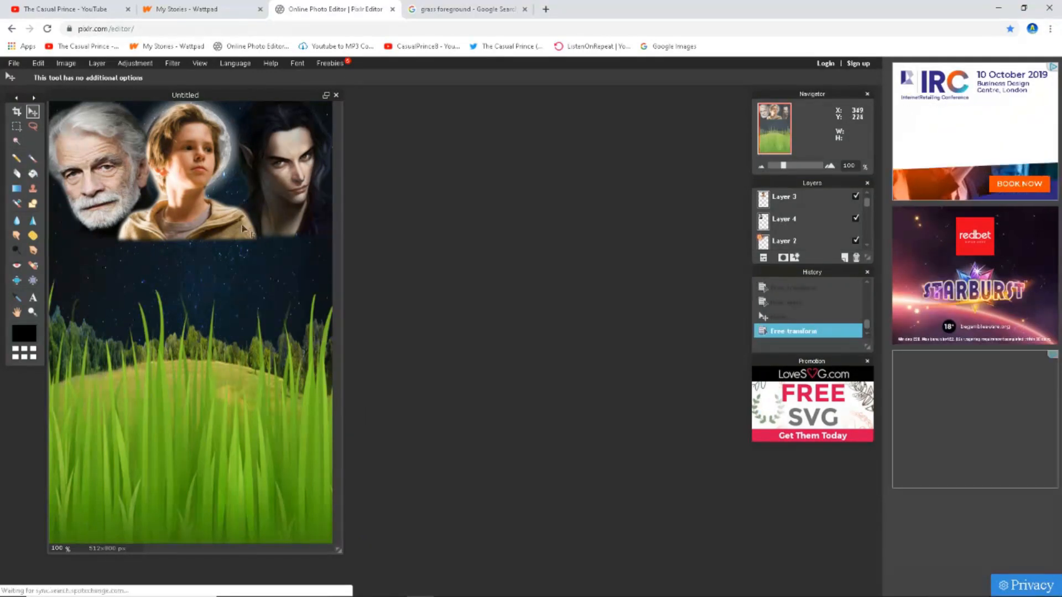
Add the red-haired warrior image from the computer as a new layer
{"action": "left_click", "coordinate": [97, 63]}
{"action": "left_click", "coordinate": [129, 113]}
{"action": "double_click", "coordinate": [483, 92]}
{"action": "left_click_drag", "start_coordinate": [523, 106], "coordinate": [529, 161]}
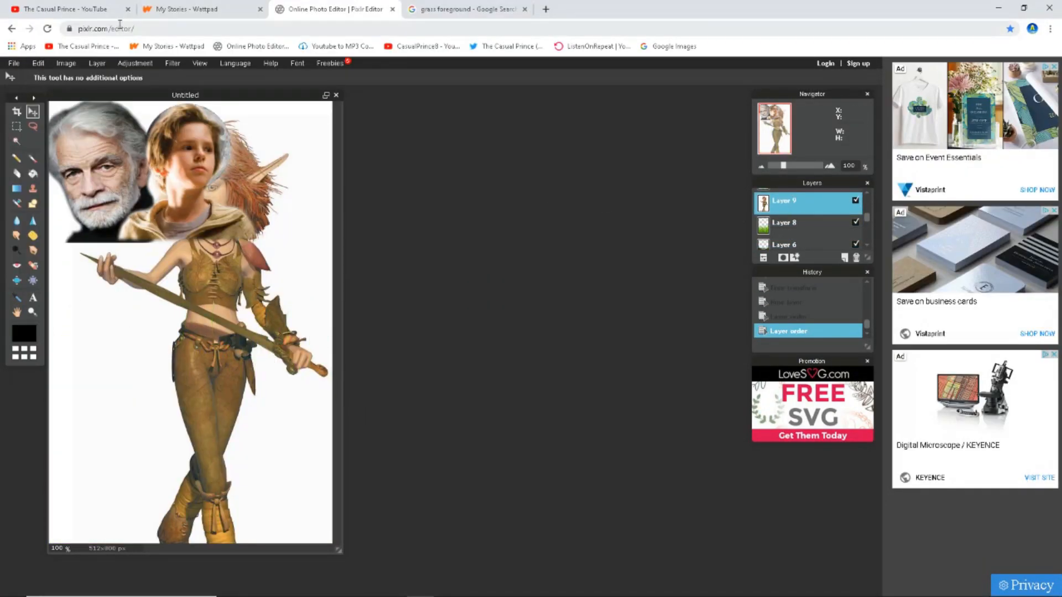
Remove the white background around the warrior by selecting it with the Wand tool and clearing it
{"action": "left_click", "coordinate": [16, 141]}
{"action": "left_click", "coordinate": [206, 380]}
{"action": "key", "text": "Delete"}
{"action": "left_click", "coordinate": [205, 379]}
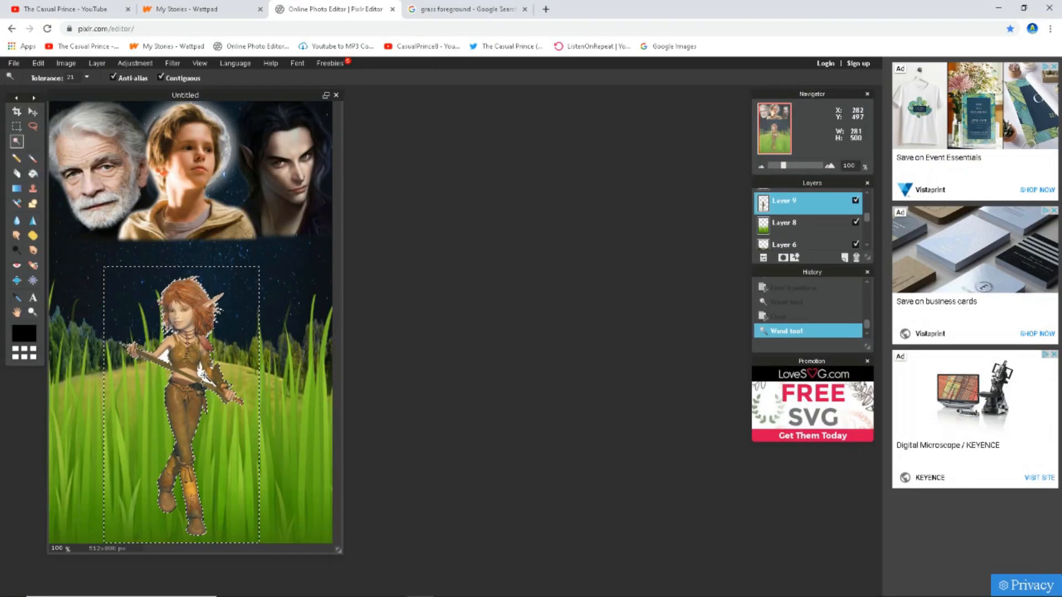
Try placing the warrior behind the grass layer and lower on the meadow, and undo both changes
{"action": "left_click_drag", "start_coordinate": [786, 243], "coordinate": [787, 244]}
{"action": "left_click_drag", "start_coordinate": [271, 358], "coordinate": [274, 463]}
{"action": "key", "text": "ctrl+z"}
{"action": "key", "text": "ctrl+z"}
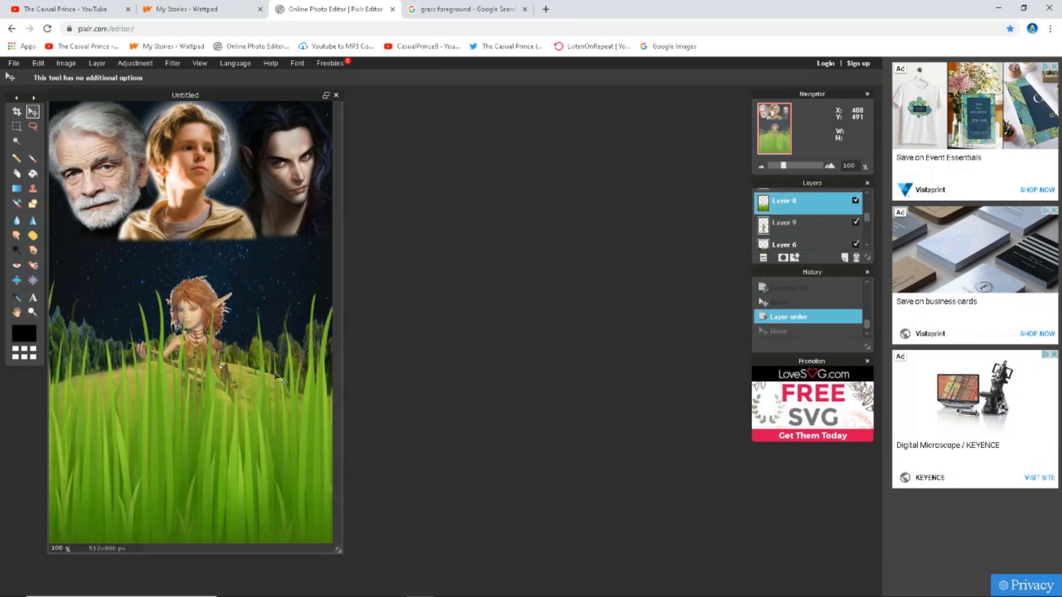
Move the warrior slightly lower in the grass and adjust the layer with Brightness & Contrast
{"action": "left_click_drag", "start_coordinate": [232, 387], "coordinate": [234, 428]}
{"action": "left_click", "coordinate": [135, 64]}
{"action": "left_click", "coordinate": [147, 78]}
{"action": "left_click_drag", "start_coordinate": [441, 294], "coordinate": [442, 296]}
{"action": "left_click", "coordinate": [480, 346]}
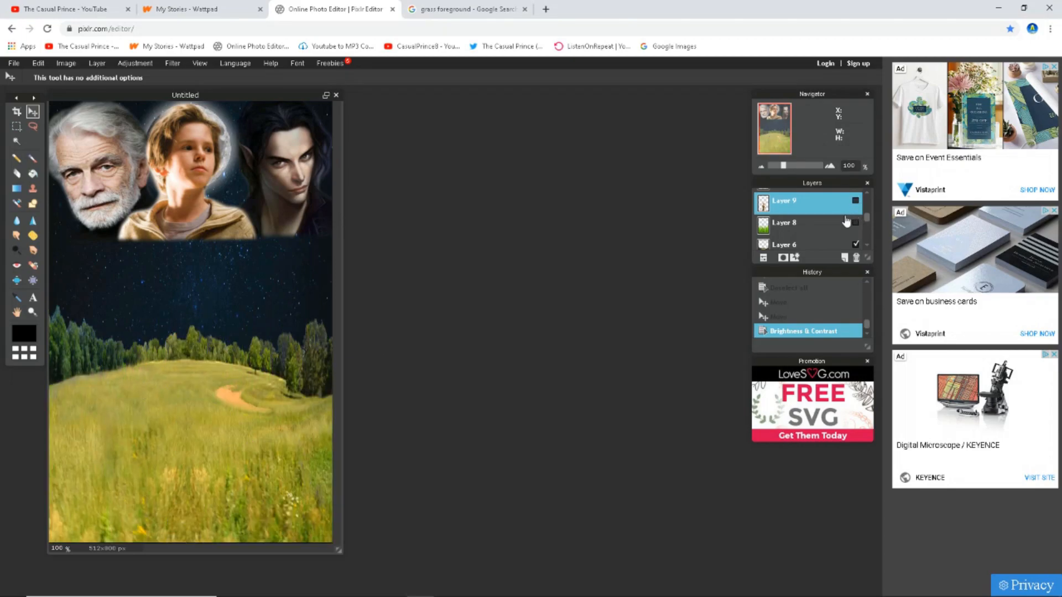
Move the boy's and the dark-haired man's portraits down to the lower edge of the cover
{"action": "left_click_drag", "start_coordinate": [200, 195], "coordinate": [201, 499]}
{"action": "left_click_drag", "start_coordinate": [302, 184], "coordinate": [296, 491]}
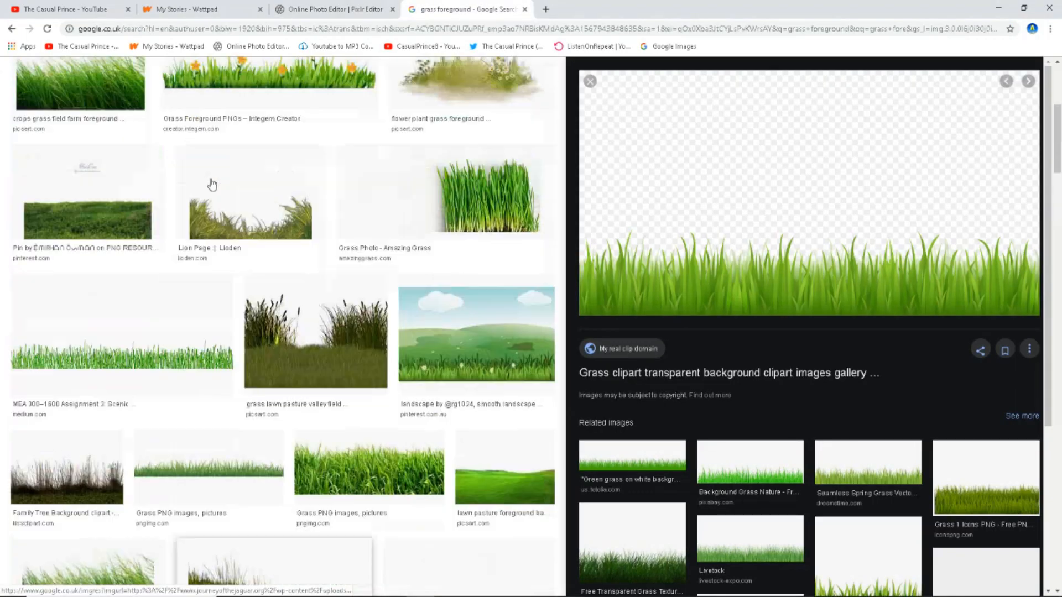
Copy the standing man silhouette from the image results into the cover and shrink it with Free transform
{"action": "scroll", "coordinate": [209, 183], "scroll_direction": "up", "scroll_amount": 5}
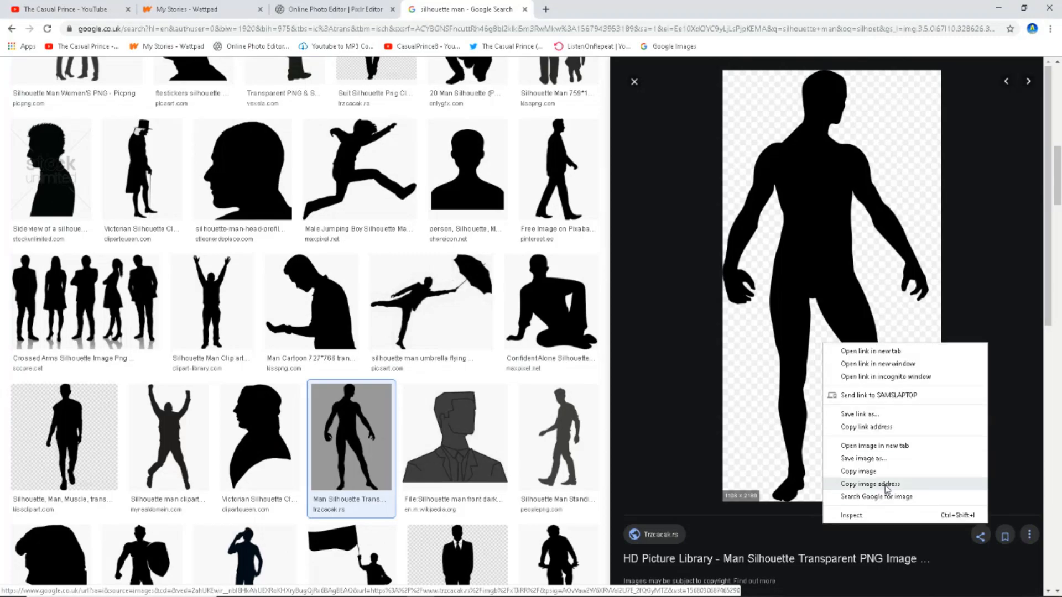
{"action": "left_click", "coordinate": [911, 469]}
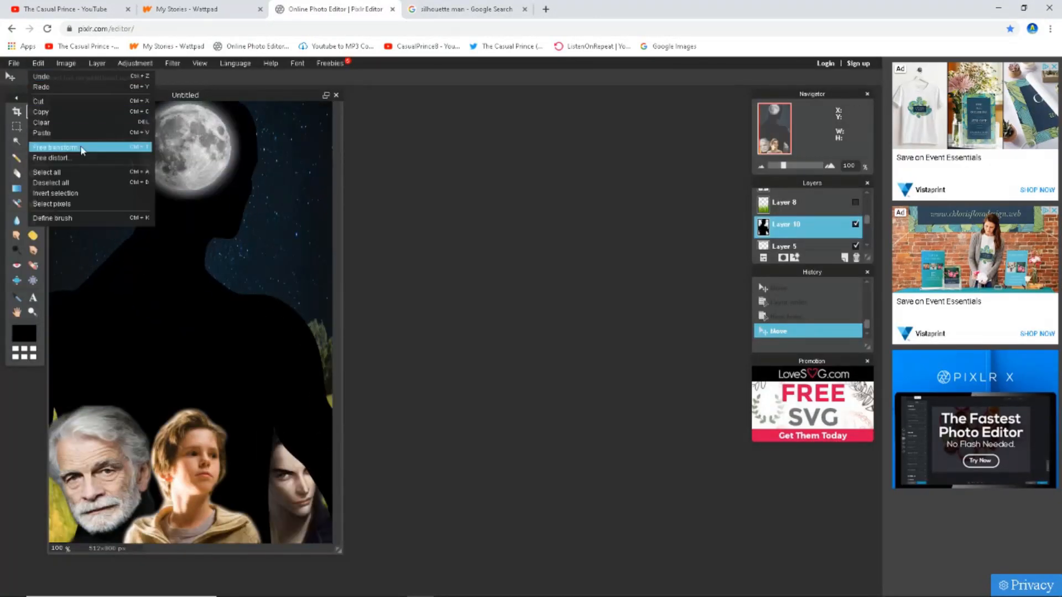
{"action": "left_click", "coordinate": [83, 147]}
{"action": "left_click_drag", "start_coordinate": [308, 97], "coordinate": [241, 202]}
{"action": "key", "text": "Return"}
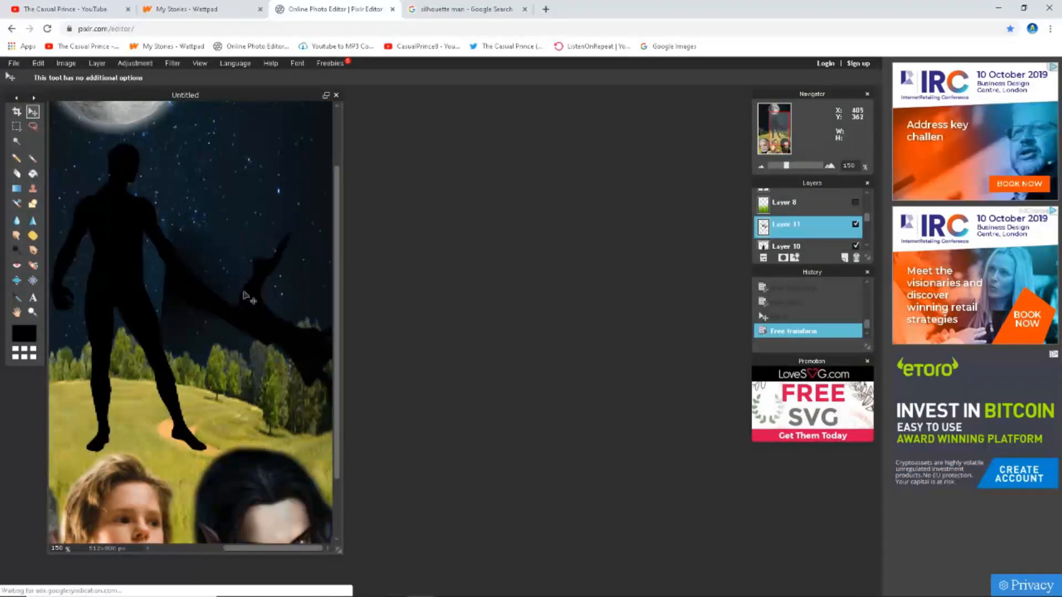
Position the antler-like claw at the silhouette's arm and fit it with Free transform
{"action": "left_click_drag", "start_coordinate": [266, 260], "coordinate": [213, 260]}
{"action": "left_click", "coordinate": [38, 63]}
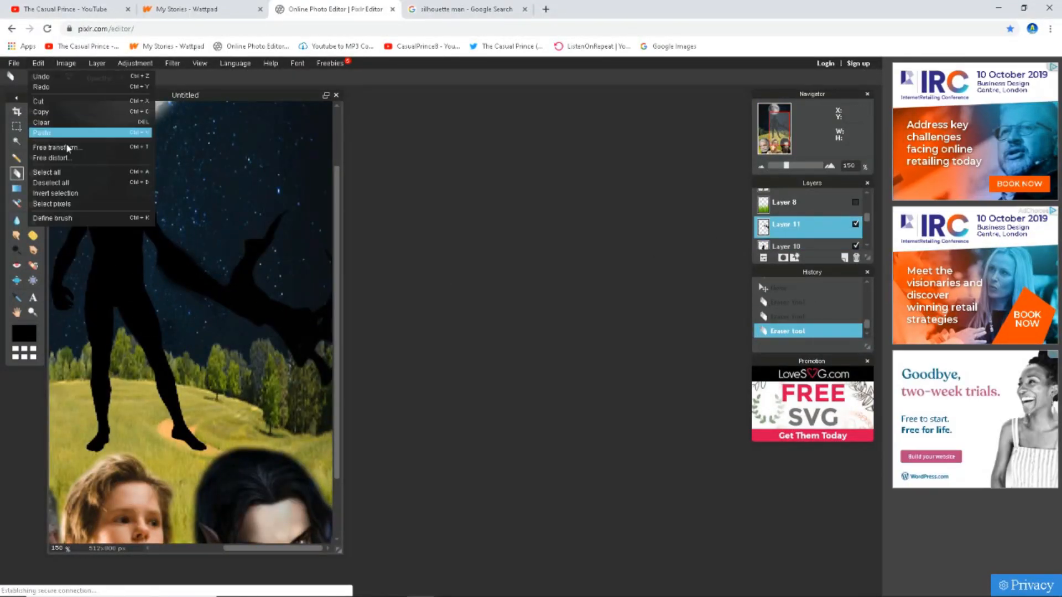
{"action": "left_click", "coordinate": [67, 148]}
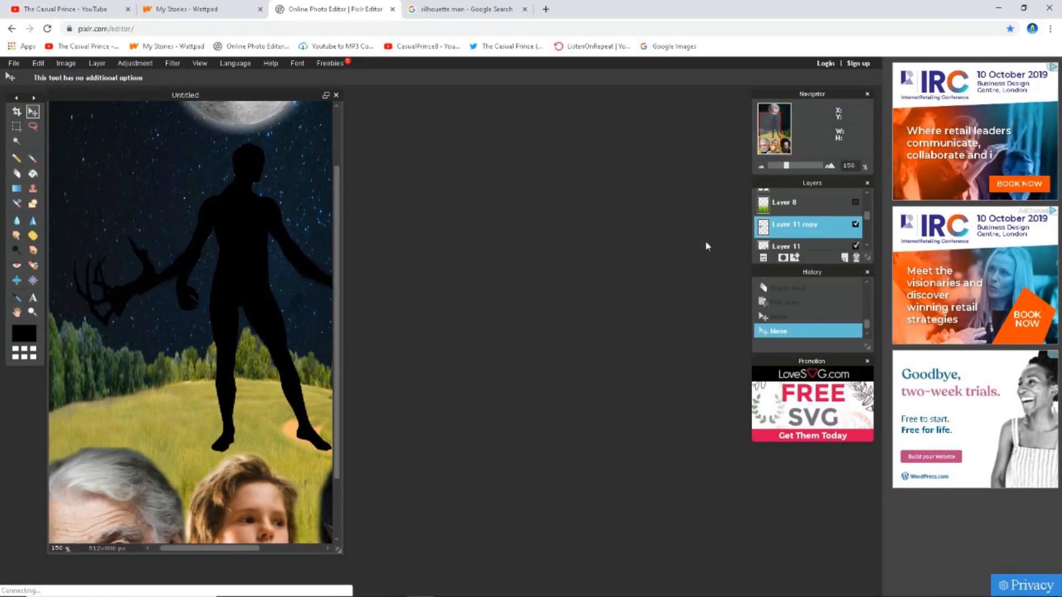
{"action": "left_click_drag", "start_coordinate": [182, 549], "coordinate": [211, 549]}
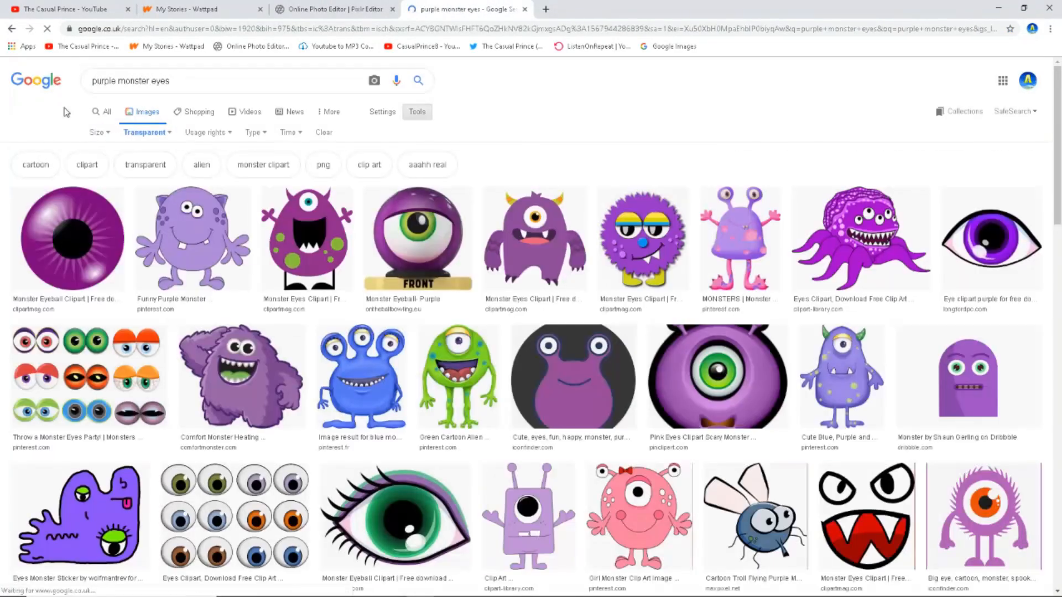
Pick glowing purple eyes from the image results and fit them onto the silhouette's face
{"action": "scroll", "coordinate": [66, 112], "scroll_direction": "down", "scroll_amount": 10}
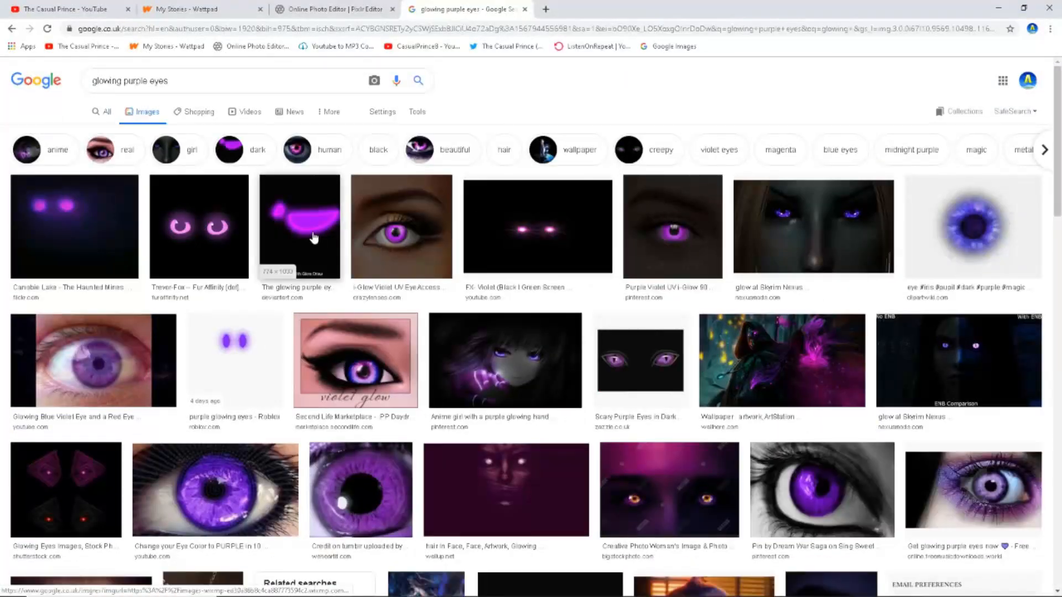
{"action": "scroll", "coordinate": [294, 215], "scroll_direction": "down", "scroll_amount": 5}
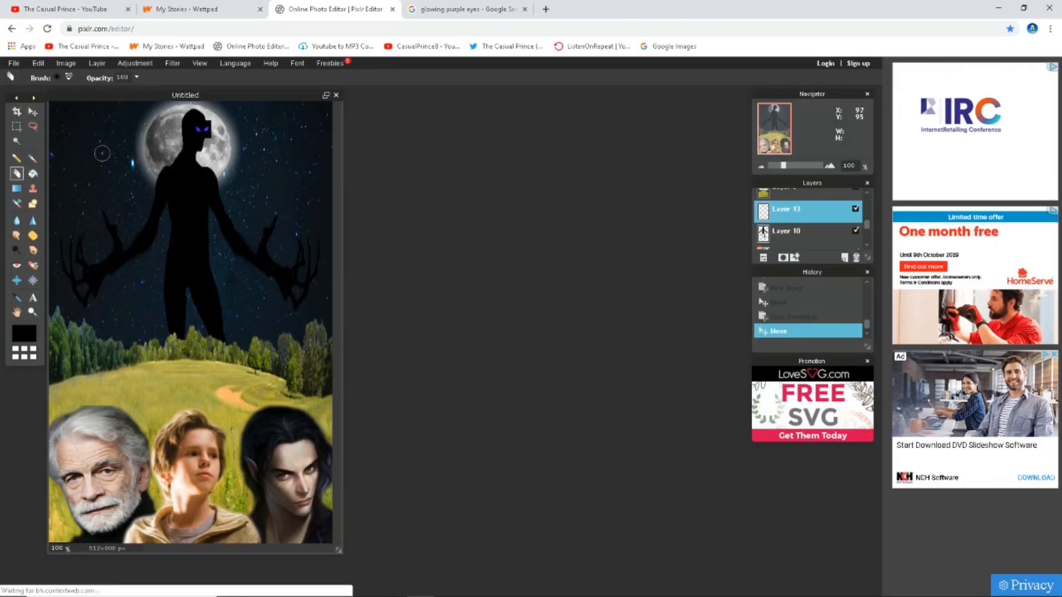
{"action": "left_click", "coordinate": [496, 274]}
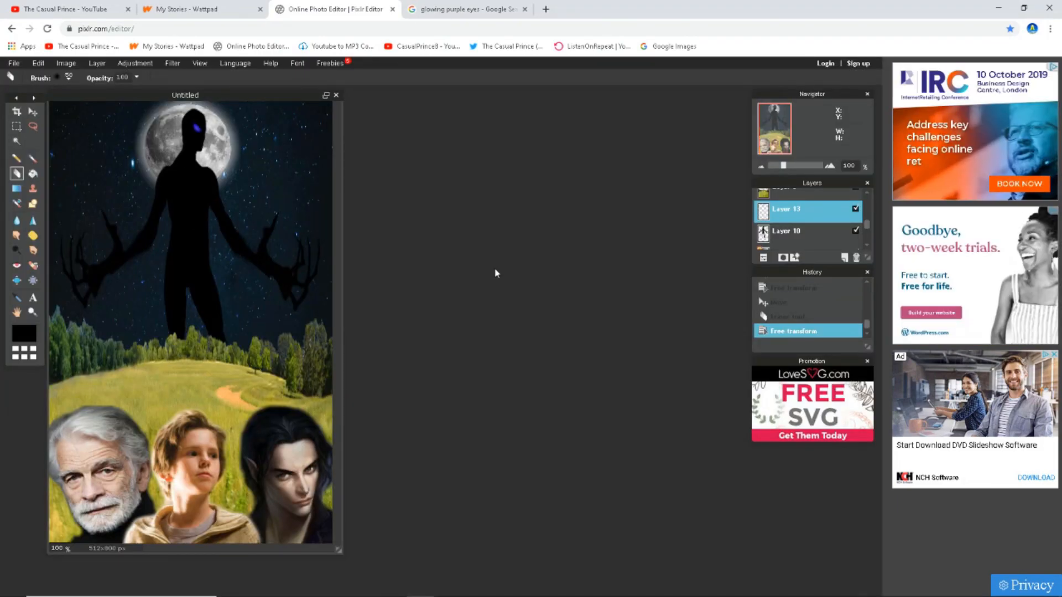
{"action": "right_click", "coordinate": [818, 213]}
{"action": "left_click", "coordinate": [848, 251]}
{"action": "left_click", "coordinate": [856, 208]}
{"action": "left_click", "coordinate": [855, 208]}
{"action": "key", "text": "ctrl+z"}
Merge the eyes and arm pieces down into the silhouette layer and hide the finished monster
{"action": "right_click", "coordinate": [818, 214]}
{"action": "left_click", "coordinate": [848, 251]}
{"action": "left_click", "coordinate": [44, 64]}
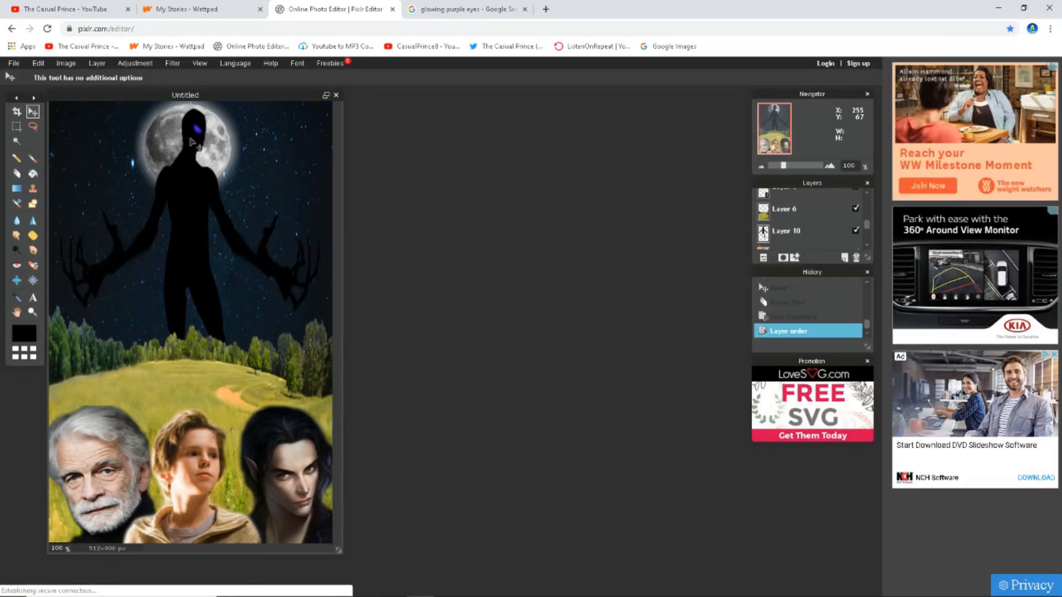
{"action": "scroll", "coordinate": [787, 215], "scroll_direction": "up", "scroll_amount": 1}
{"action": "right_click", "coordinate": [784, 214]}
{"action": "left_click", "coordinate": [815, 252]}
{"action": "left_click", "coordinate": [855, 216]}
Search Google Images for princess selenia and limit the results to transparent pictures
{"action": "left_click", "coordinate": [468, 9]}
{"action": "left_click_drag", "start_coordinate": [172, 81], "coordinate": [35, 101]}
{"action": "type", "text": "princes"}
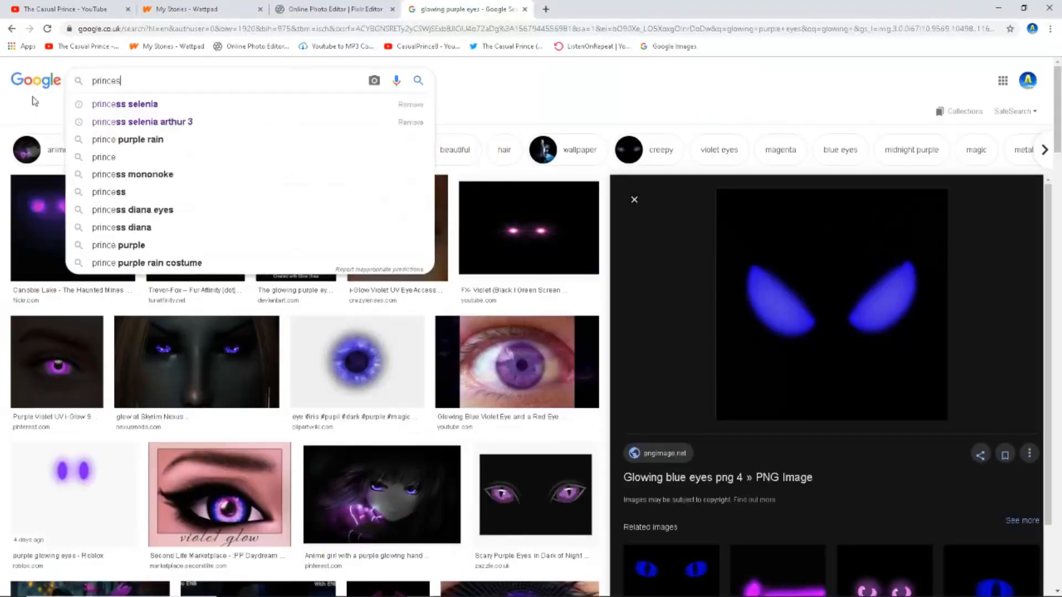
{"action": "left_click", "coordinate": [125, 104]}
{"action": "left_click", "coordinate": [147, 131]}
{"action": "left_click", "coordinate": [150, 191]}
Copy the princess in the pink dress from the results and paste her into the cover as a layer
{"action": "left_click", "coordinate": [241, 376]}
{"action": "right_click", "coordinate": [827, 221]}
{"action": "left_click", "coordinate": [857, 343]}
{"action": "left_click", "coordinate": [358, 10]}
{"action": "key", "text": "ctrl+v"}
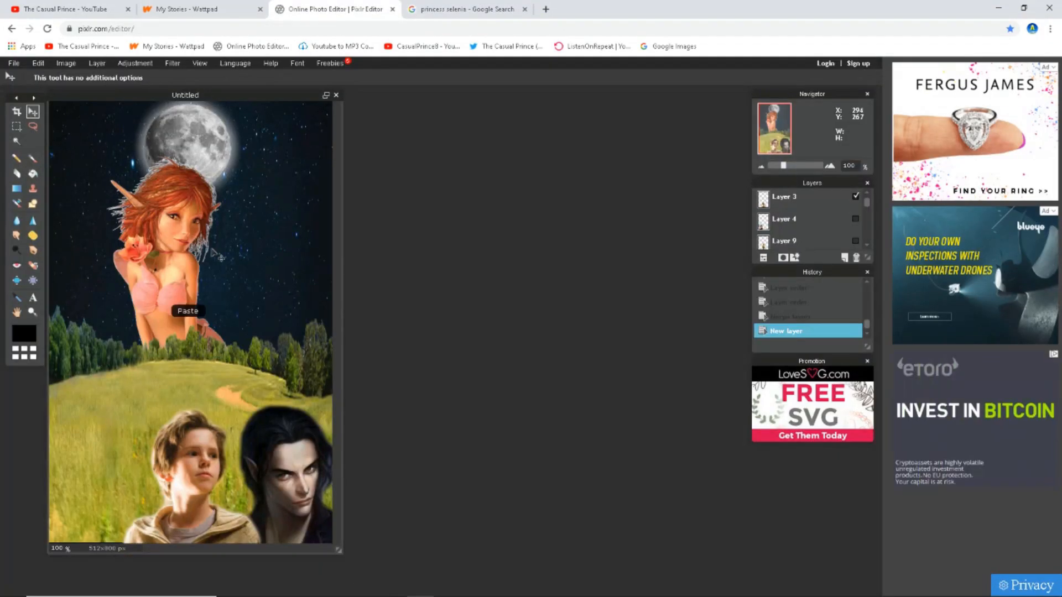
Move the princess to the upper left of the cover beside the moon and flip her horizontally
{"action": "left_click_drag", "start_coordinate": [213, 253], "coordinate": [162, 198]}
{"action": "left_click", "coordinate": [97, 63]}
{"action": "left_click", "coordinate": [130, 346]}
{"action": "left_click_drag", "start_coordinate": [130, 238], "coordinate": [128, 238]}
Look through more princess selenia image results and return to the cover in Pixlr
{"action": "left_click", "coordinate": [467, 9]}
{"action": "scroll", "coordinate": [248, 332], "scroll_direction": "down", "scroll_amount": 10}
{"action": "left_click", "coordinate": [142, 331]}
{"action": "left_click", "coordinate": [335, 9]}
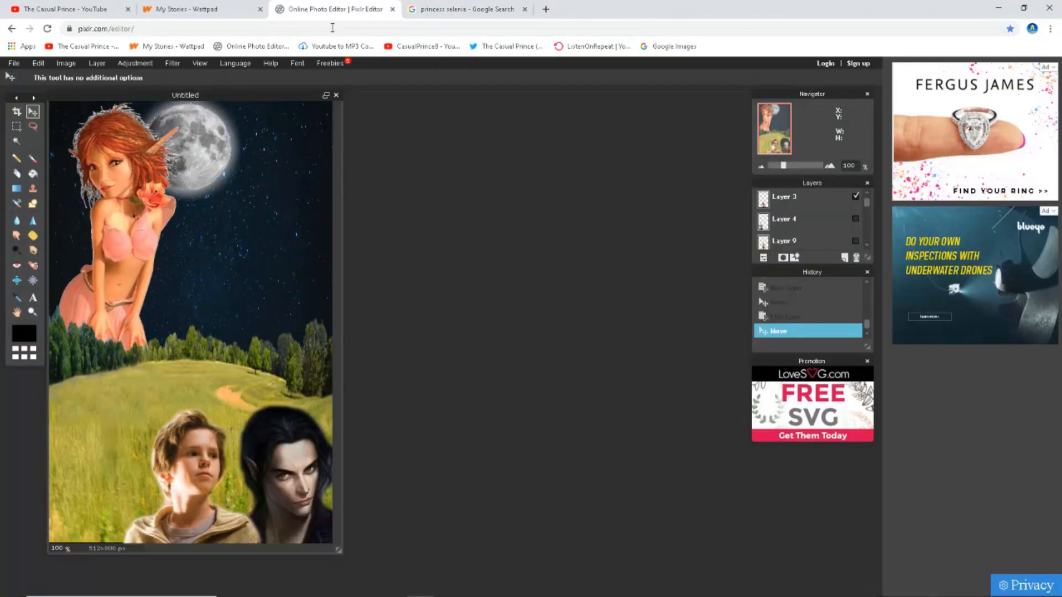
Move the boy's and the dark-haired man's portraits back up to the top of the cover
{"action": "left_click_drag", "start_coordinate": [180, 443], "coordinate": [176, 135]}
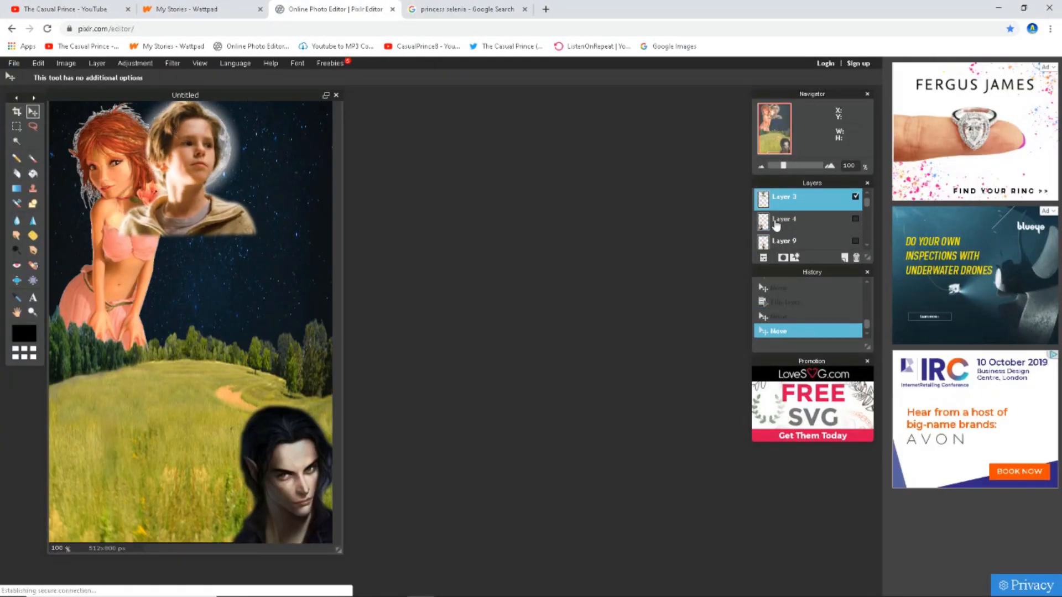
{"action": "scroll", "coordinate": [775, 225], "scroll_direction": "down", "scroll_amount": 3}
{"action": "left_click", "coordinate": [784, 231]}
{"action": "left_click_drag", "start_coordinate": [287, 473], "coordinate": [285, 159]}
Apply an Outer glow layer style to the boy's portrait layer
{"action": "scroll", "coordinate": [791, 219], "scroll_direction": "up", "scroll_amount": 3}
{"action": "left_click", "coordinate": [785, 198]}
{"action": "left_click", "coordinate": [795, 257]}
{"action": "left_click", "coordinate": [334, 264]}
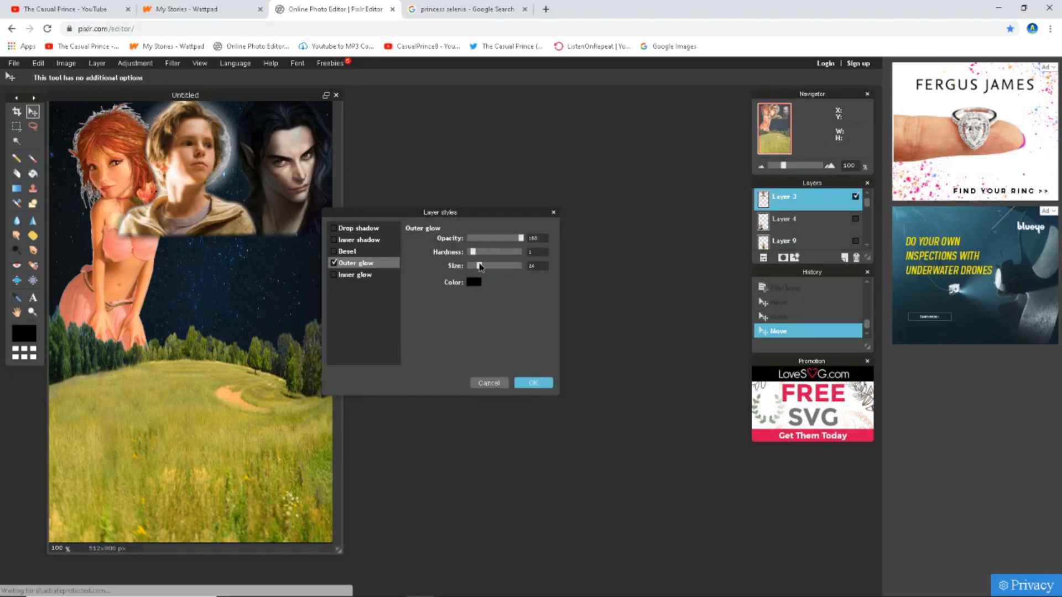
{"action": "left_click", "coordinate": [533, 382]}
Place the princess to the left of the boy and erase her lower body level with the other portraits
{"action": "scroll", "coordinate": [797, 220], "scroll_direction": "down", "scroll_amount": 2}
{"action": "left_click", "coordinate": [796, 220]}
{"action": "left_click_drag", "start_coordinate": [127, 191], "coordinate": [105, 190]}
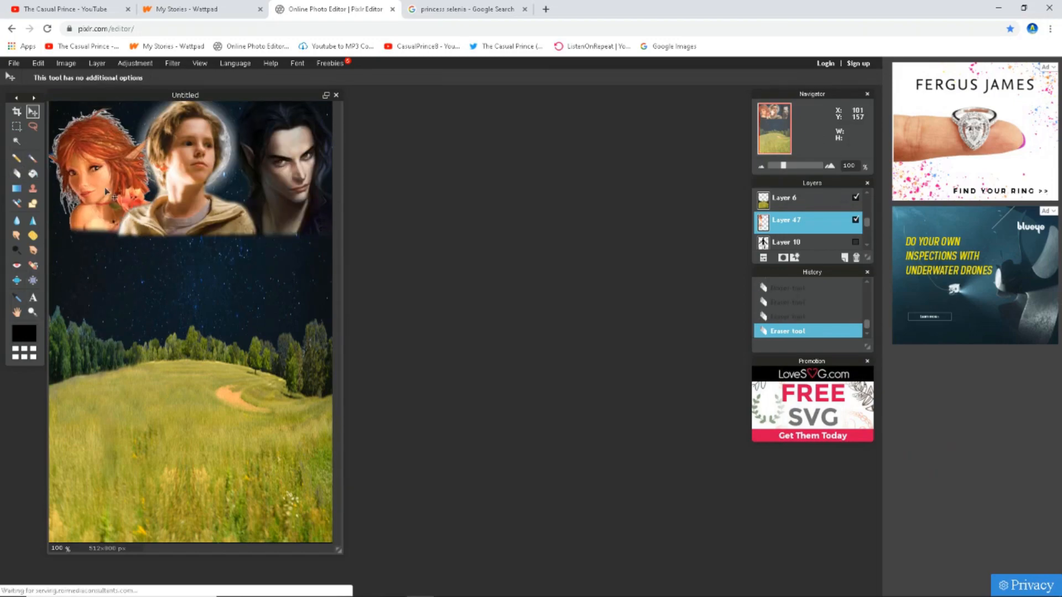
{"action": "left_click", "coordinate": [33, 112]}
{"action": "mouse_move", "coordinate": [85, 160]}
{"action": "left_mouse_down"}
{"action": "mouse_move", "coordinate": [91, 151]}
{"action": "mouse_move", "coordinate": [83, 165]}
{"action": "left_mouse_up"}
{"action": "left_click", "coordinate": [33, 112]}
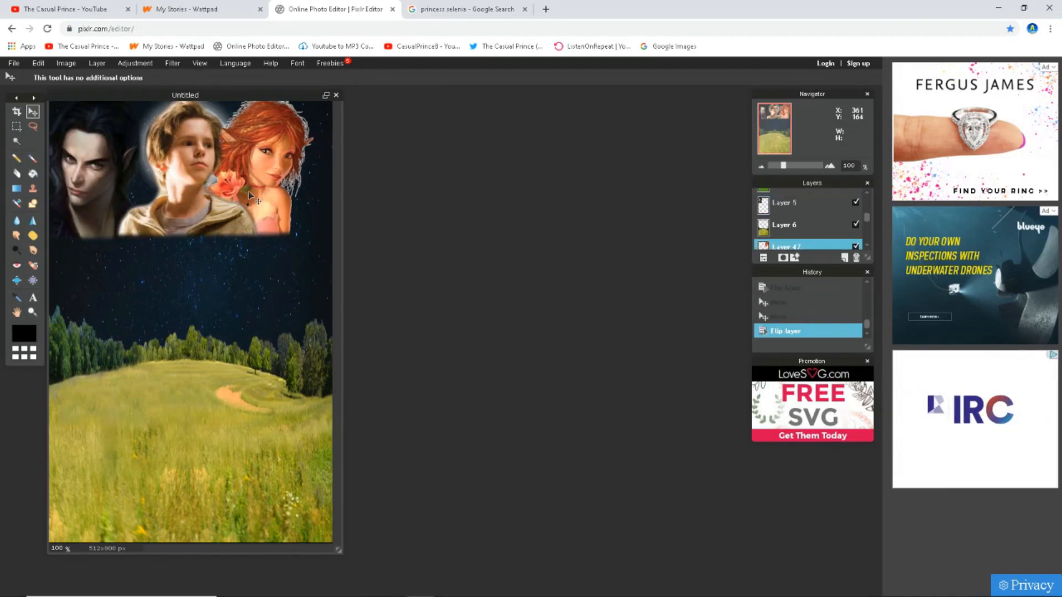
Move the princess to the right side of the boy and clean up her outline with the Eraser
{"action": "left_click_drag", "start_coordinate": [250, 197], "coordinate": [330, 193]}
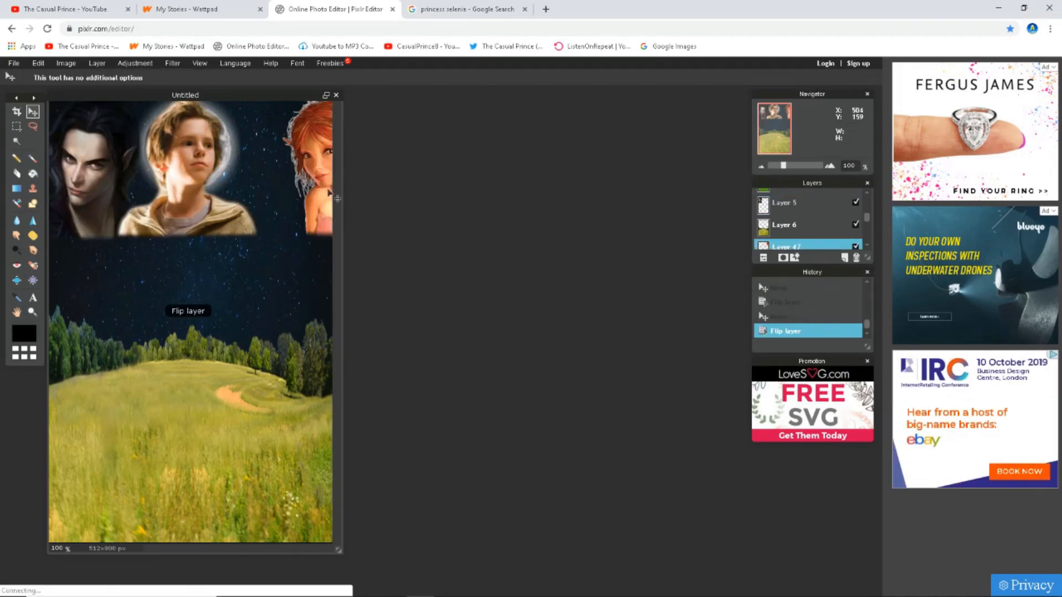
{"action": "left_click", "coordinate": [17, 174]}
{"action": "left_click", "coordinate": [69, 78]}
{"action": "left_click", "coordinate": [147, 137]}
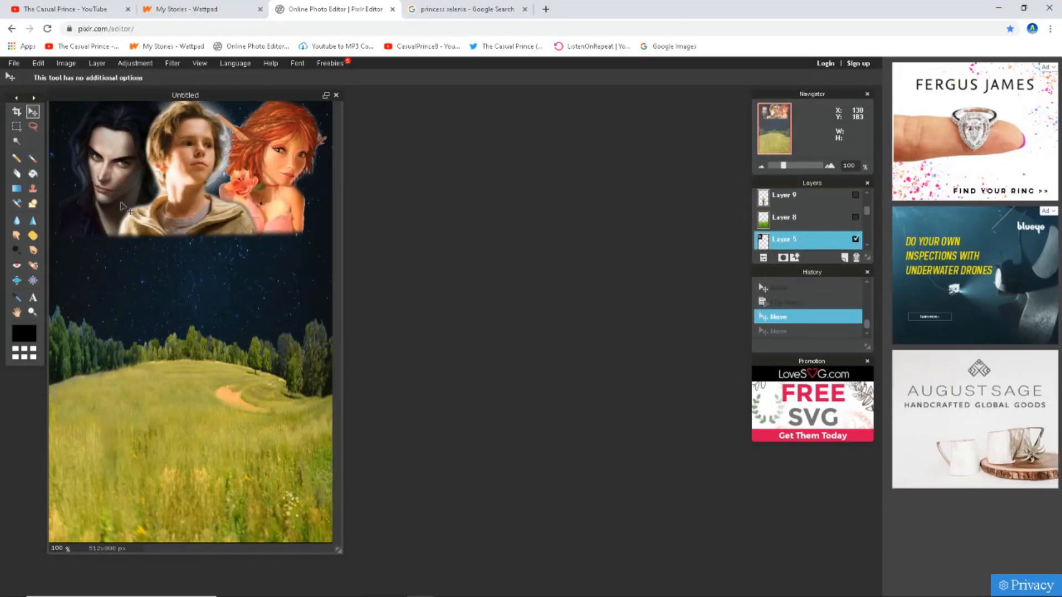
Add Arthur 3 Logo.png from the Arthur Logos folder as a new layer
{"action": "left_click", "coordinate": [97, 63]}
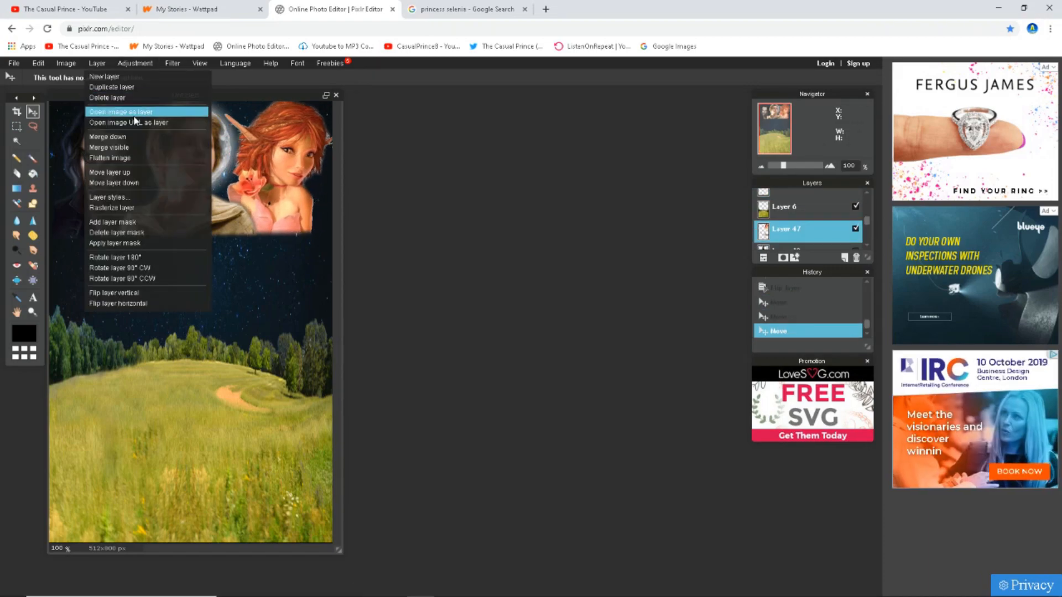
{"action": "left_click", "coordinate": [116, 109]}
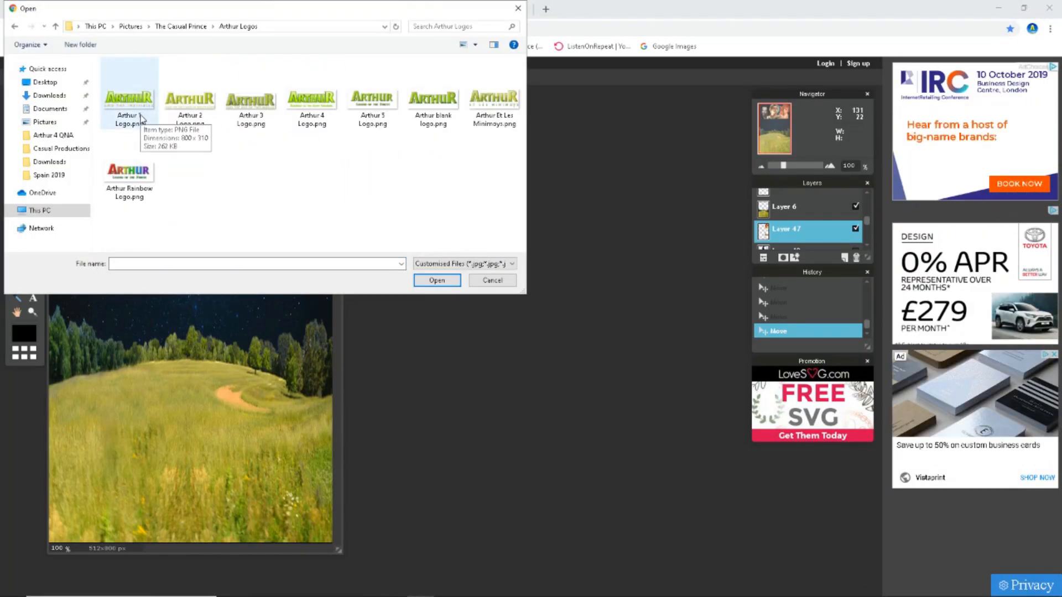
{"action": "double_click", "coordinate": [254, 106]}
{"action": "left_click", "coordinate": [96, 63]}
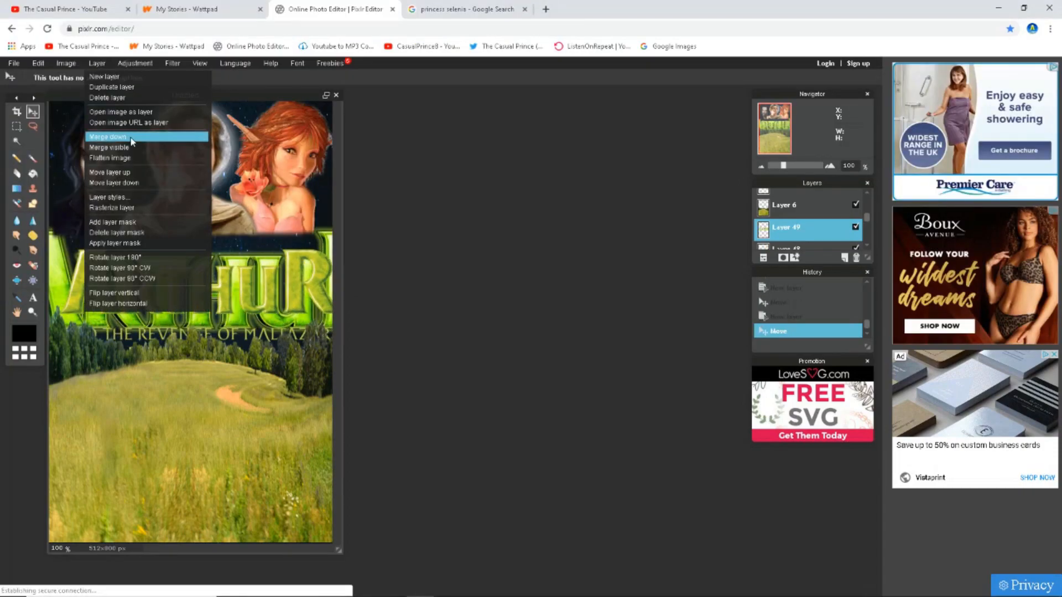
Scale the green Arthur logo to fit the cover's width and place it just below the three portraits
{"action": "left_click", "coordinate": [38, 63]}
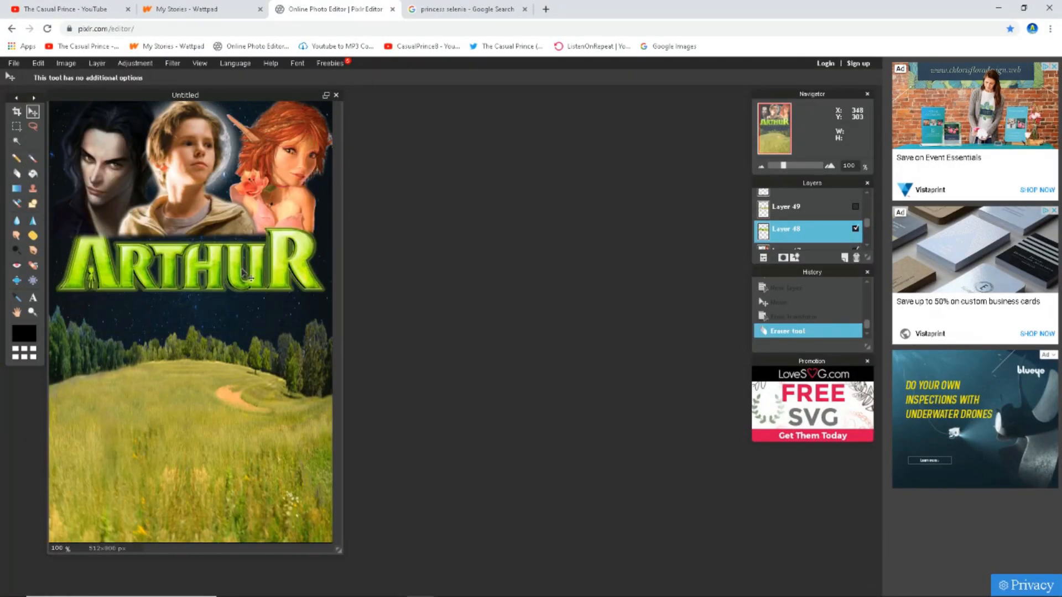
{"action": "left_click_drag", "start_coordinate": [247, 278], "coordinate": [251, 298]}
{"action": "left_click_drag", "start_coordinate": [793, 249], "coordinate": [793, 243]}
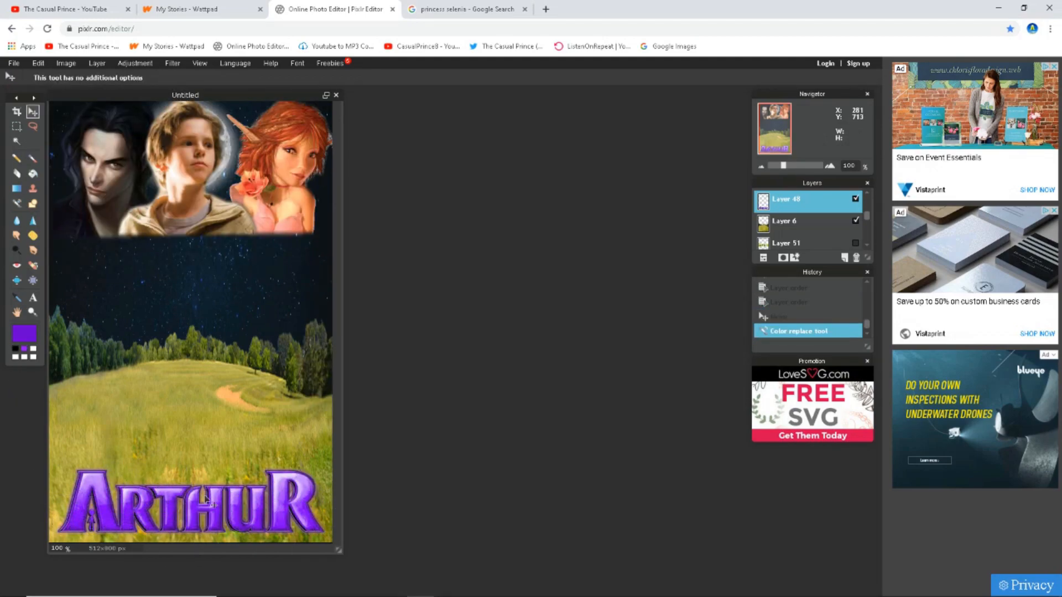
Move the purple Arthur logo to the top of the cover and lower the boy between the other two portraits
{"action": "left_click_drag", "start_coordinate": [206, 499], "coordinate": [207, 135]}
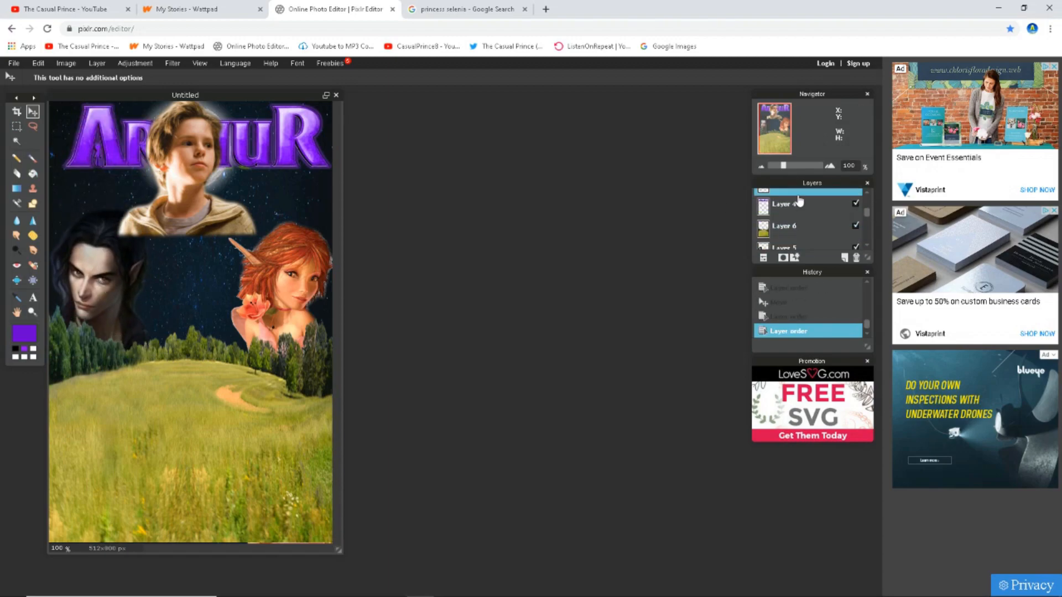
{"action": "left_click_drag", "start_coordinate": [799, 195], "coordinate": [797, 232]}
{"action": "left_click_drag", "start_coordinate": [225, 214], "coordinate": [221, 334]}
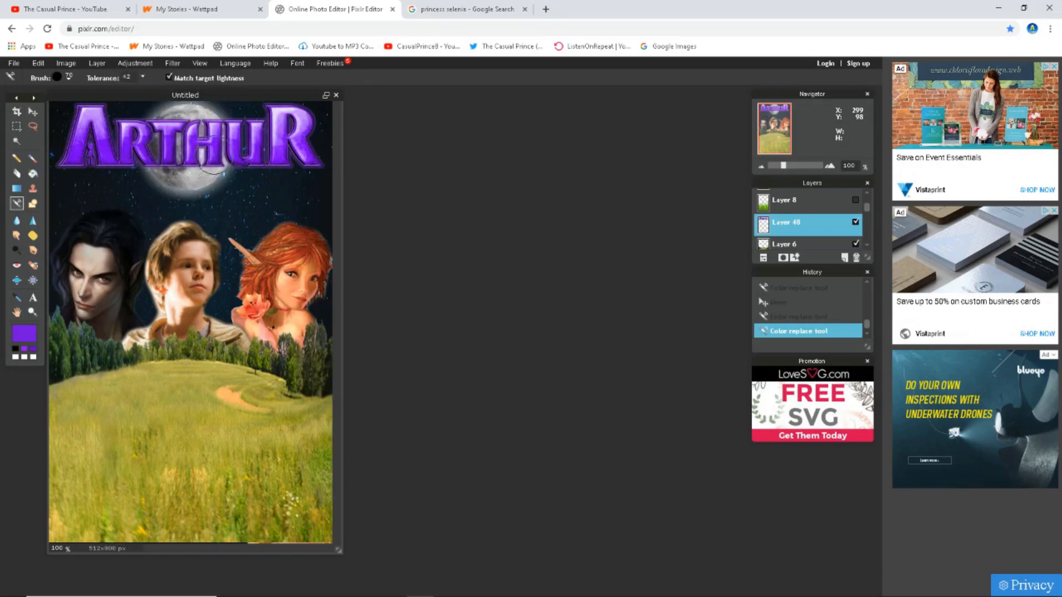
Roll back the last two colour replacements on the logo and show the foreground grass layer
{"action": "left_click", "coordinate": [801, 300]}
{"action": "left_click", "coordinate": [68, 78]}
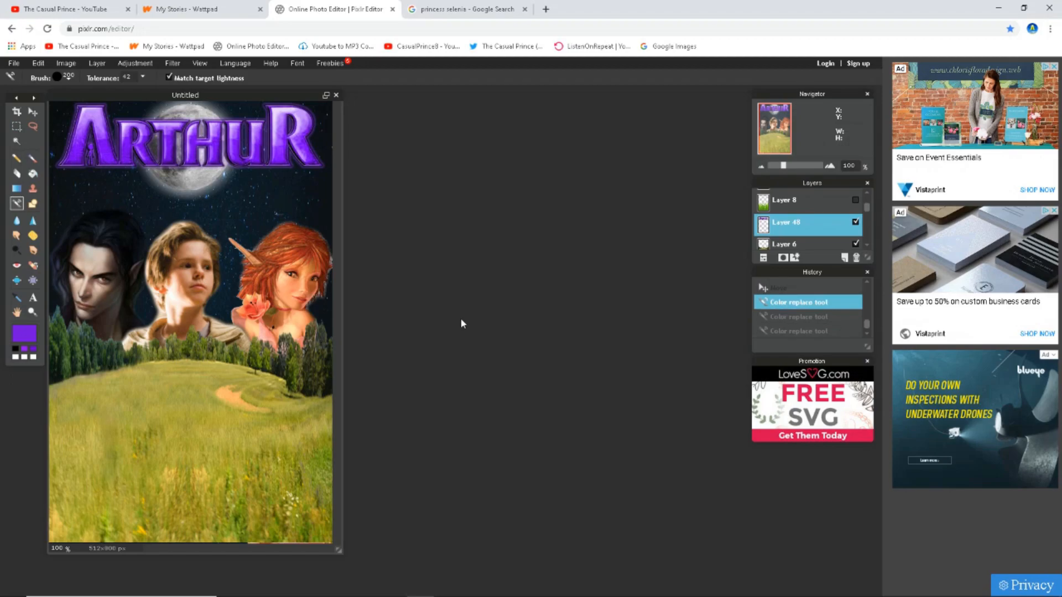
{"action": "left_click", "coordinate": [856, 200]}
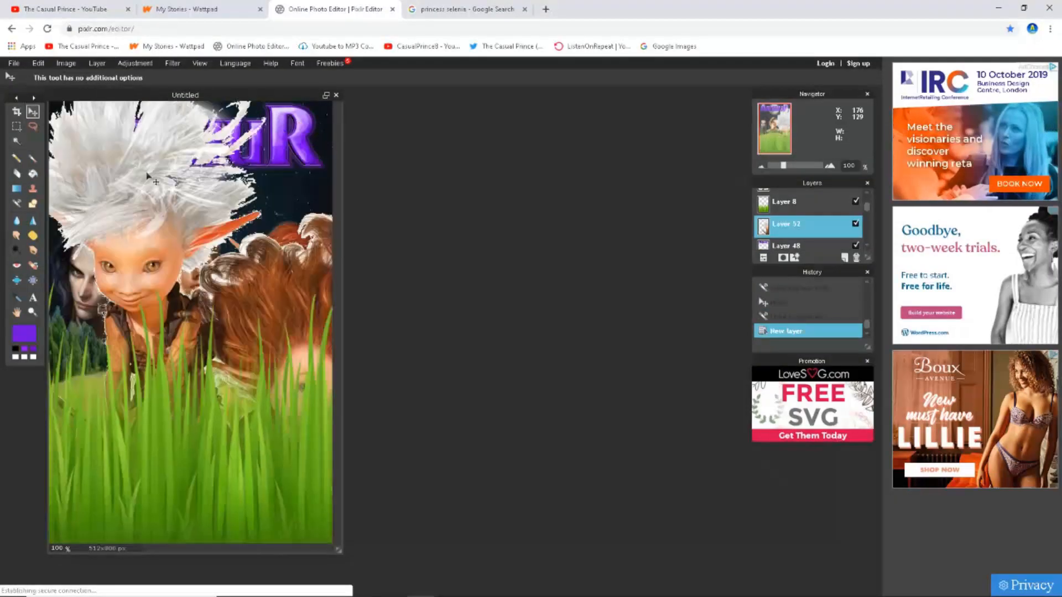
Undo the insertion and placement of the white-haired character layer
{"action": "key", "text": "ctrl+z"}
{"action": "key", "text": "ctrl+z"}
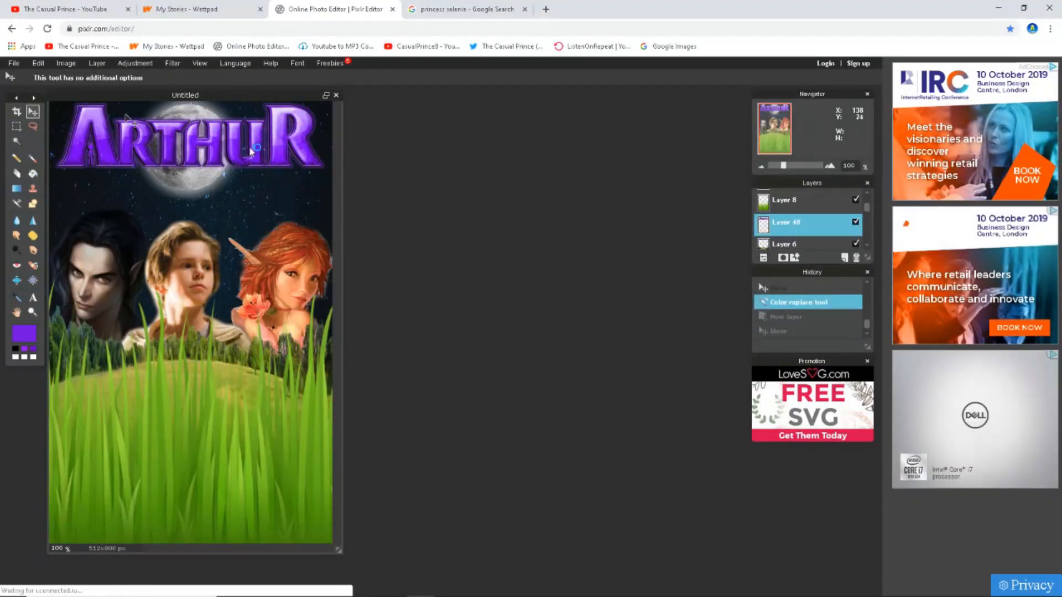
Switch to the princess selenia image results and copy the full-length picture of Selenia with folded arms on a white background
{"action": "key", "text": "ctrl+shift+o"}
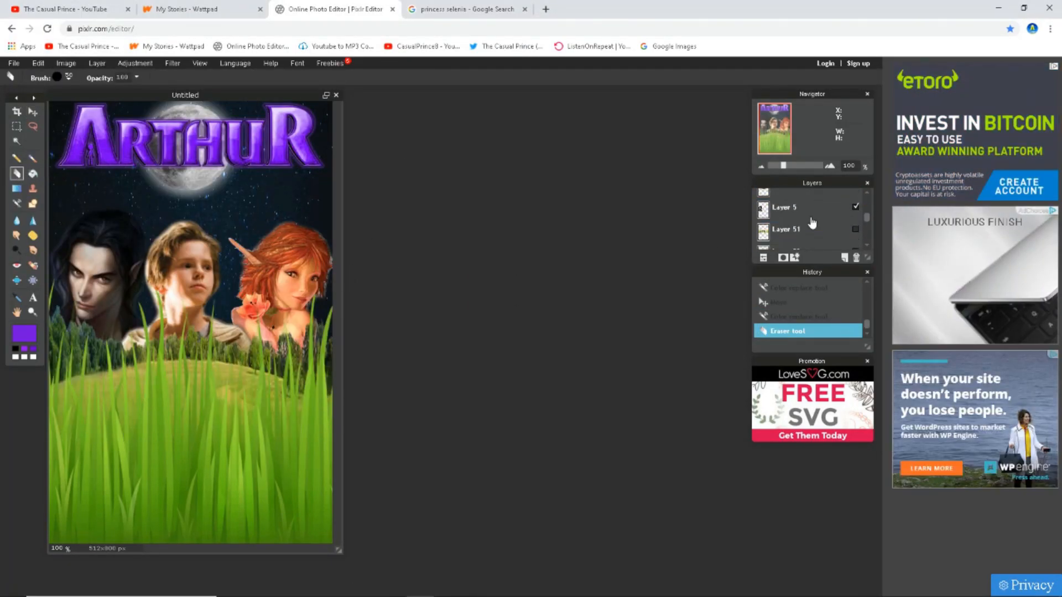
{"action": "left_click", "coordinate": [447, 9]}
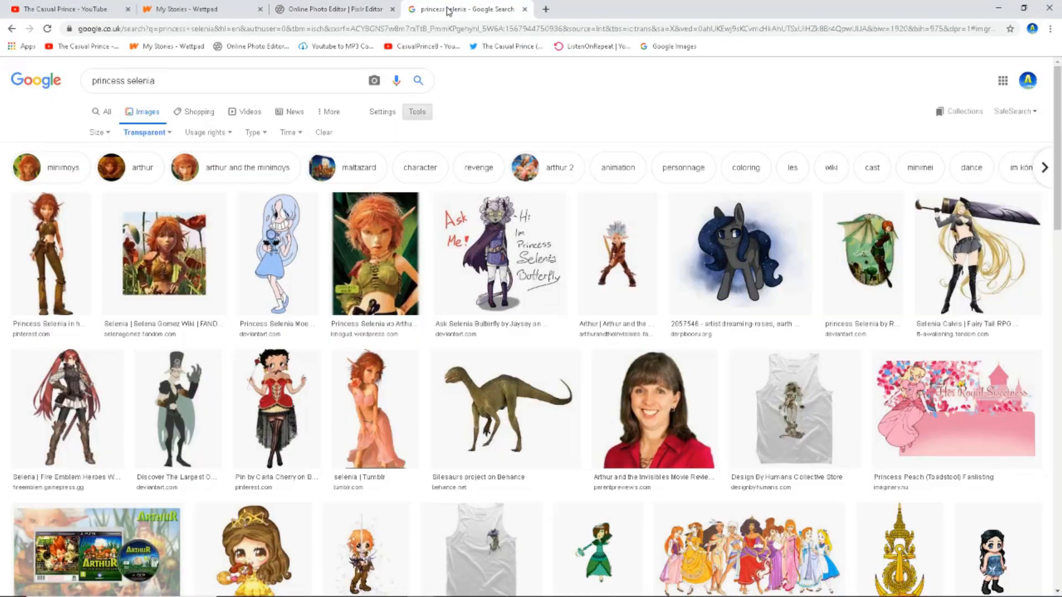
{"action": "left_click", "coordinate": [51, 254]}
{"action": "scroll", "coordinate": [901, 429], "scroll_direction": "down", "scroll_amount": 2}
{"action": "left_click", "coordinate": [901, 429]}
{"action": "left_click", "coordinate": [676, 531]}
{"action": "scroll", "coordinate": [900, 399], "scroll_direction": "down", "scroll_amount": 4}
{"action": "scroll", "coordinate": [885, 397], "scroll_direction": "up", "scroll_amount": 4}
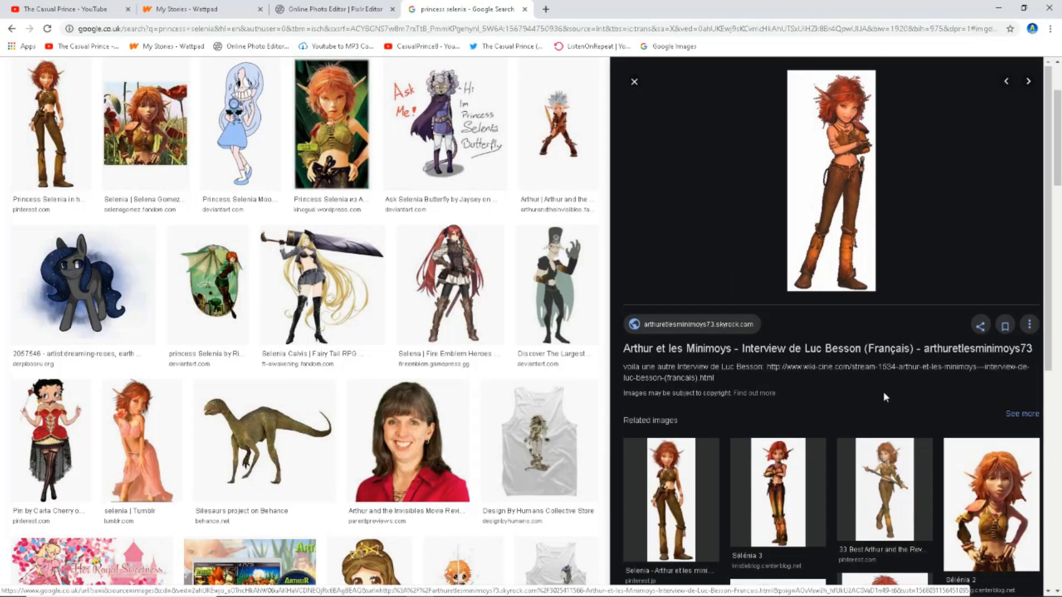
{"action": "right_click", "coordinate": [840, 227]}
{"action": "left_click", "coordinate": [902, 370]}
Paste Selenia as a new layer above the grass in Pixlr, clear her white background and place her at the cover's lower centre
{"action": "left_click", "coordinate": [335, 10]}
{"action": "left_click", "coordinate": [96, 64]}
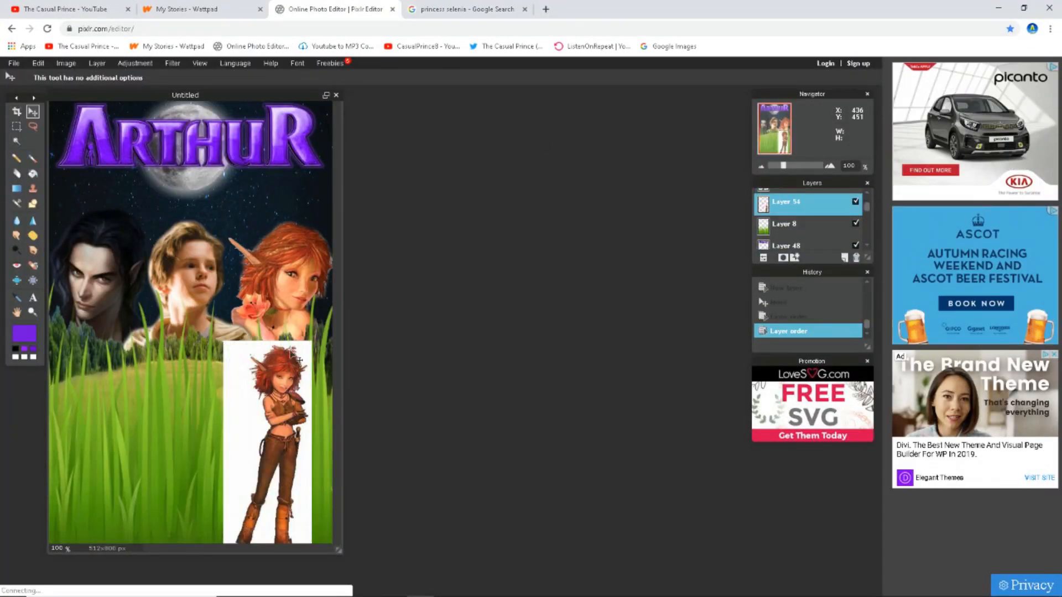
{"action": "left_click", "coordinate": [334, 263]}
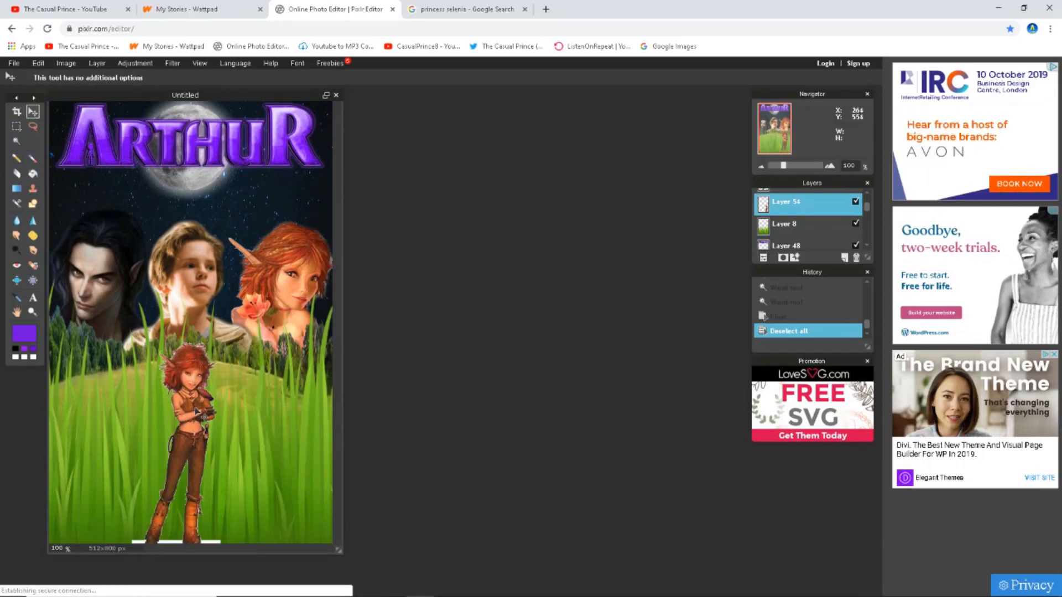
{"action": "left_click_drag", "start_coordinate": [221, 412], "coordinate": [209, 409]}
Show the black silhouette on Layer 10, fit it into the red-haired portrait's place and hide that portrait's layer
{"action": "scroll", "coordinate": [828, 229], "scroll_direction": "down", "scroll_amount": 10}
{"action": "left_click", "coordinate": [802, 204]}
{"action": "left_click", "coordinate": [856, 204]}
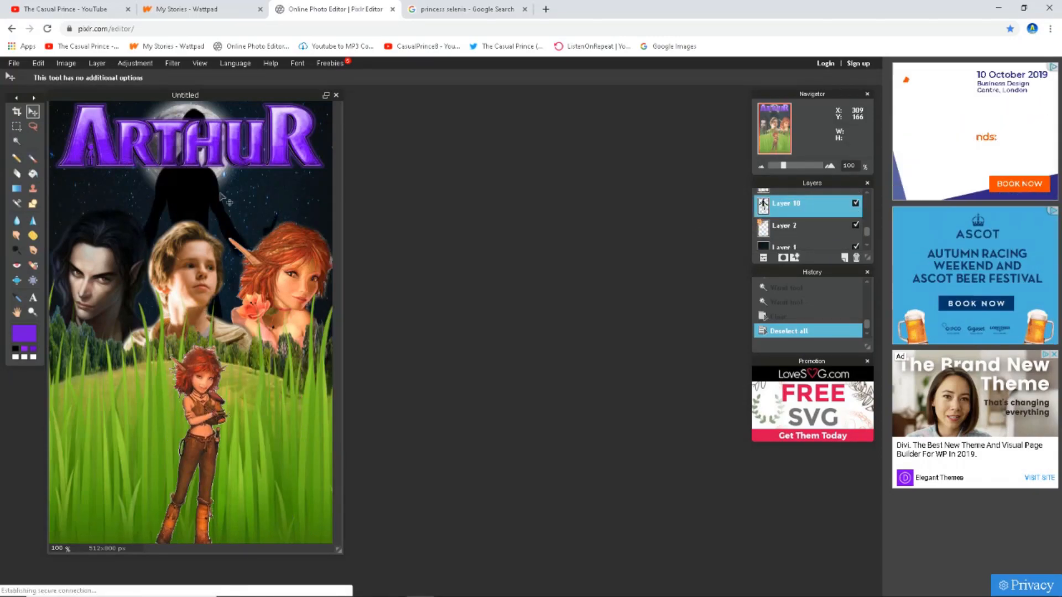
{"action": "left_click_drag", "start_coordinate": [197, 213], "coordinate": [282, 287]}
{"action": "left_click", "coordinate": [856, 225]}
{"action": "left_click", "coordinate": [38, 64]}
{"action": "left_click", "coordinate": [67, 166]}
Apply a blue-purple outer glow at 100 opacity to the silhouette layer
{"action": "left_click_drag", "start_coordinate": [509, 109], "coordinate": [558, 232]}
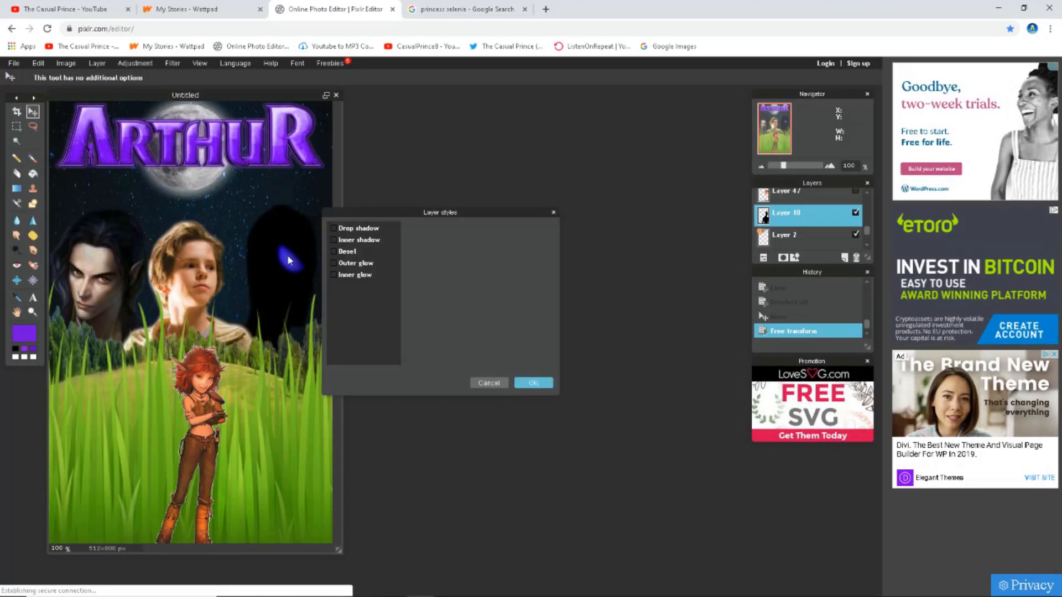
{"action": "left_click", "coordinate": [474, 282]}
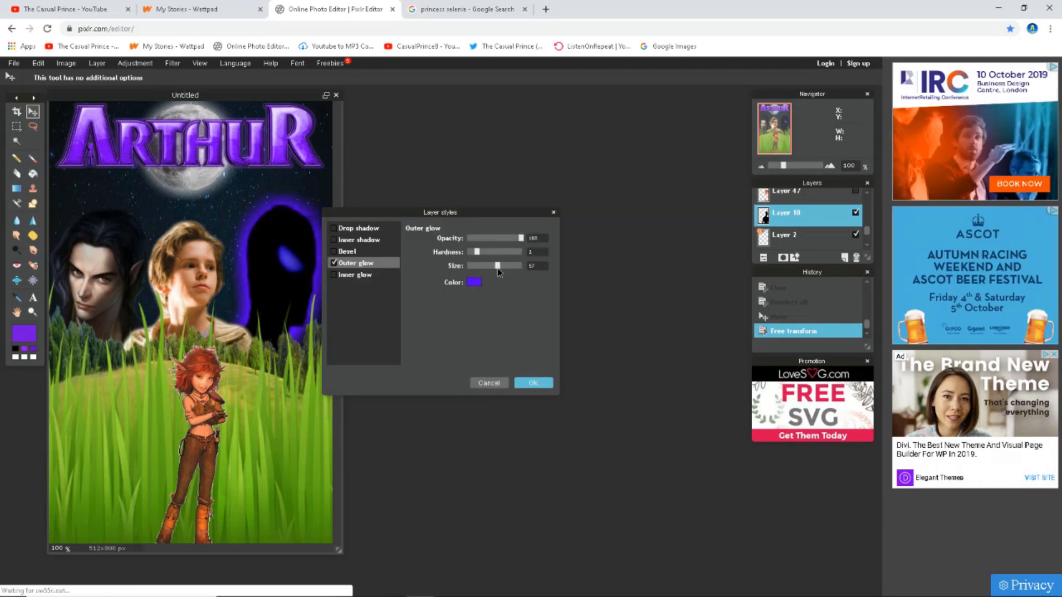
{"action": "left_click", "coordinate": [533, 382]}
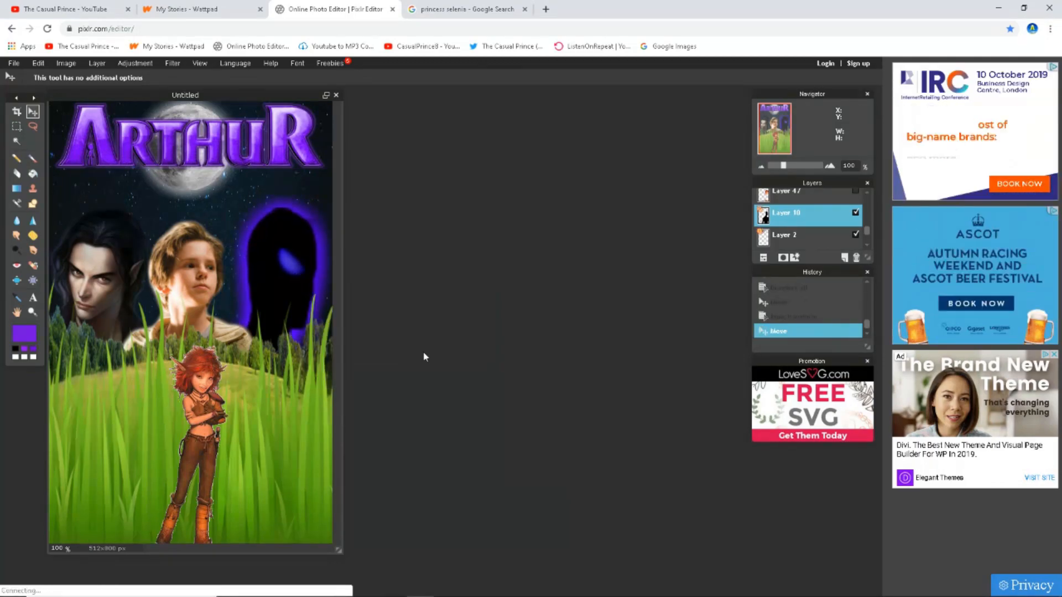
Insert the pink-dress Selenia picture as a new layer and raise it above the foreground grass layer
{"action": "scroll", "coordinate": [839, 235], "scroll_direction": "up", "scroll_amount": 10}
{"action": "left_click", "coordinate": [856, 240]}
{"action": "left_click", "coordinate": [467, 9]}
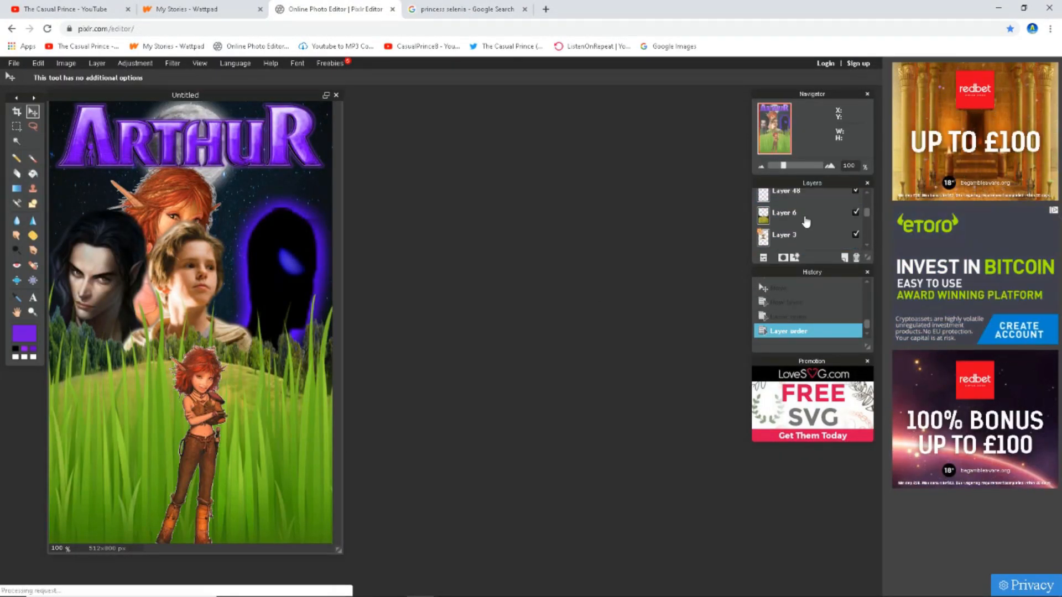
{"action": "left_click_drag", "start_coordinate": [806, 218], "coordinate": [794, 195]}
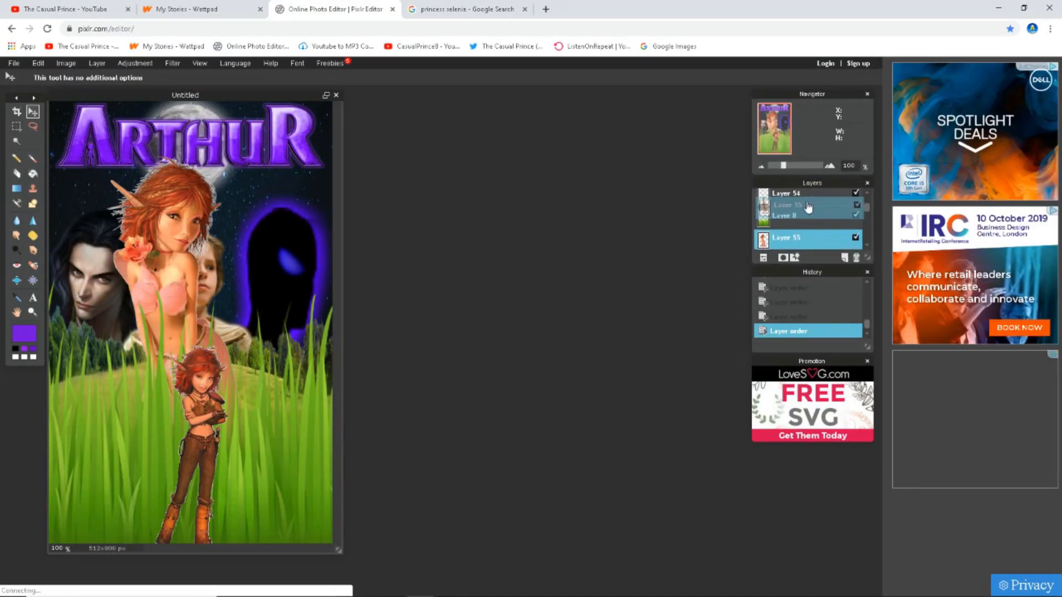
Shrink the pink-dress Selenia, place her in the cover's lower-right corner and hide the folded-arms Selenia layer
{"action": "left_click_drag", "start_coordinate": [201, 254], "coordinate": [300, 436]}
{"action": "left_click_drag", "start_coordinate": [338, 347], "coordinate": [332, 343]}
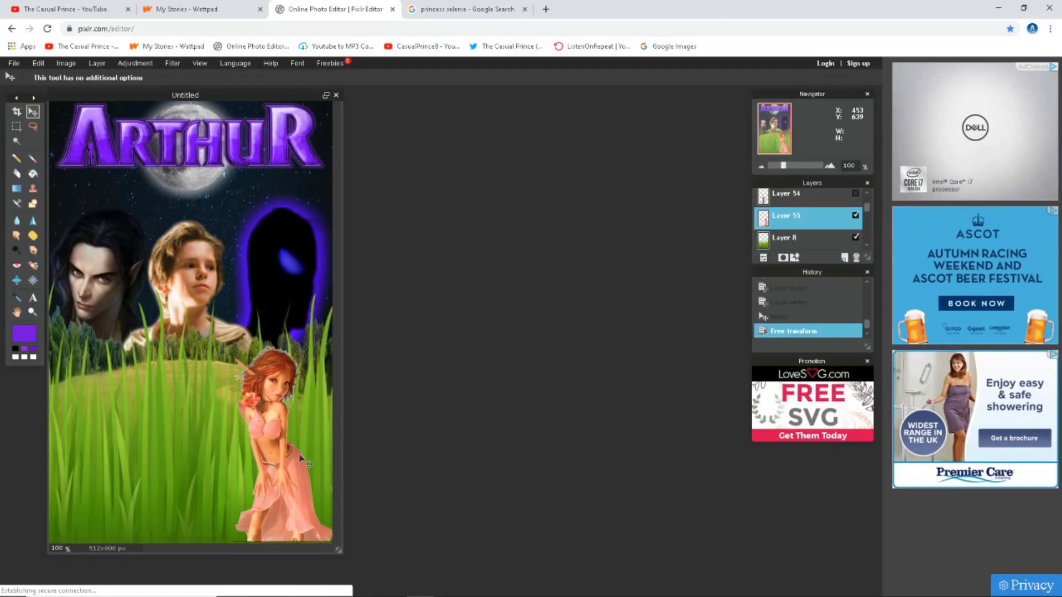
{"action": "left_click_drag", "start_coordinate": [276, 440], "coordinate": [280, 442]}
Save the layered cover as the PXD file "Arthur 5 Cover V3" in the Pictures folder
{"action": "left_click", "coordinate": [14, 64]}
{"action": "left_click", "coordinate": [22, 124]}
{"action": "left_click", "coordinate": [564, 293]}
{"action": "left_click", "coordinate": [469, 351]}
{"action": "double_click", "coordinate": [444, 264]}
{"action": "type", "text": "Arthur 5 Cover V3"}
{"action": "left_click", "coordinate": [591, 410]}
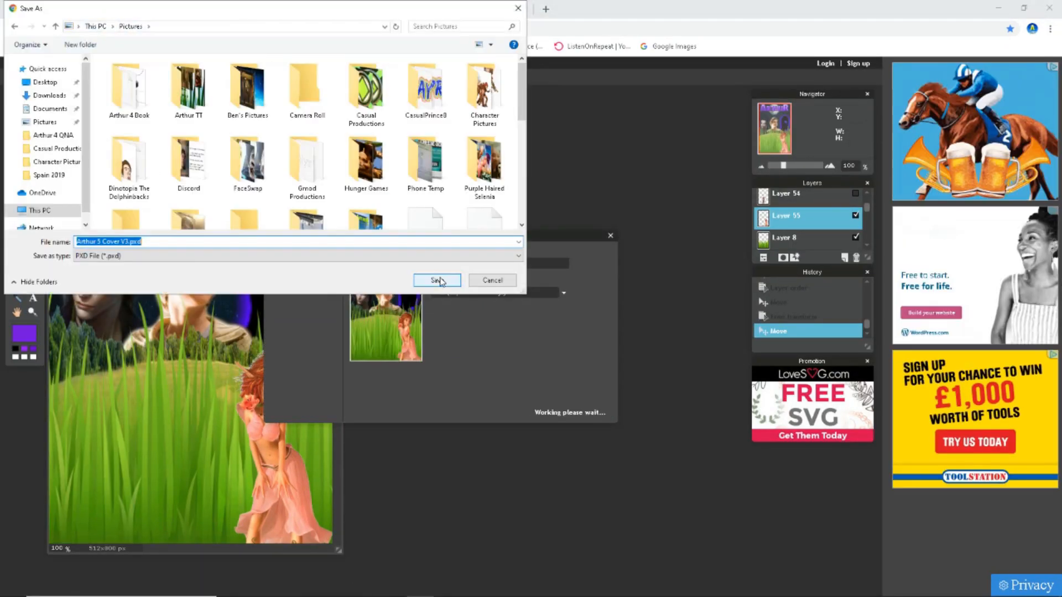
{"action": "left_click", "coordinate": [434, 280]}
Search the transparent images for betameche and copy the picture of the character with folded arms
{"action": "left_click", "coordinate": [468, 9]}
{"action": "type", "text": "betameche"}
{"action": "key", "text": "Return"}
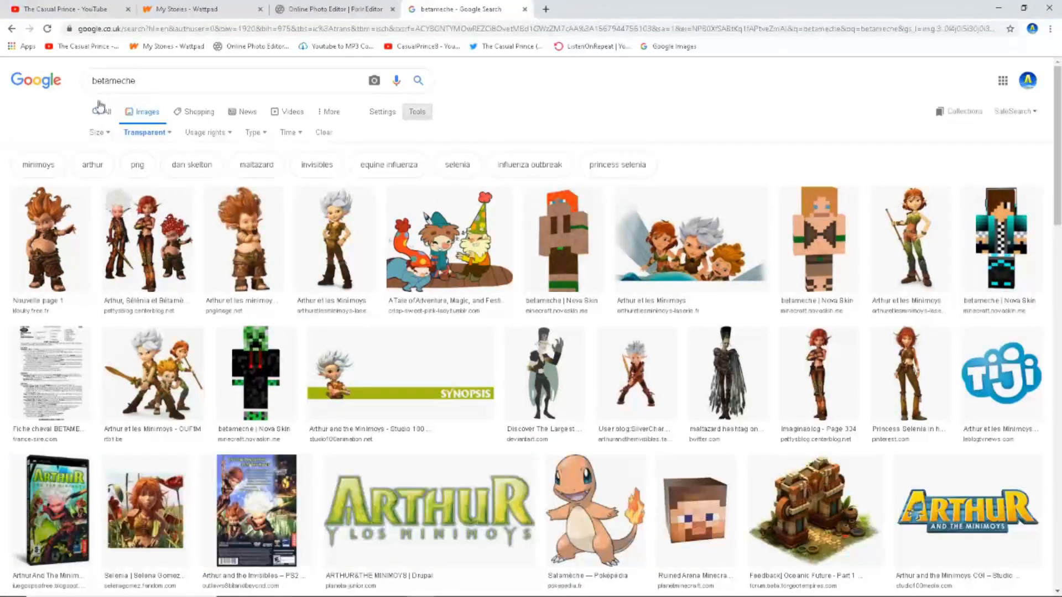
{"action": "scroll", "coordinate": [849, 218], "scroll_direction": "down", "scroll_amount": 10}
{"action": "left_click", "coordinate": [849, 218]}
{"action": "right_click", "coordinate": [849, 220]}
{"action": "left_click", "coordinate": [885, 344]}
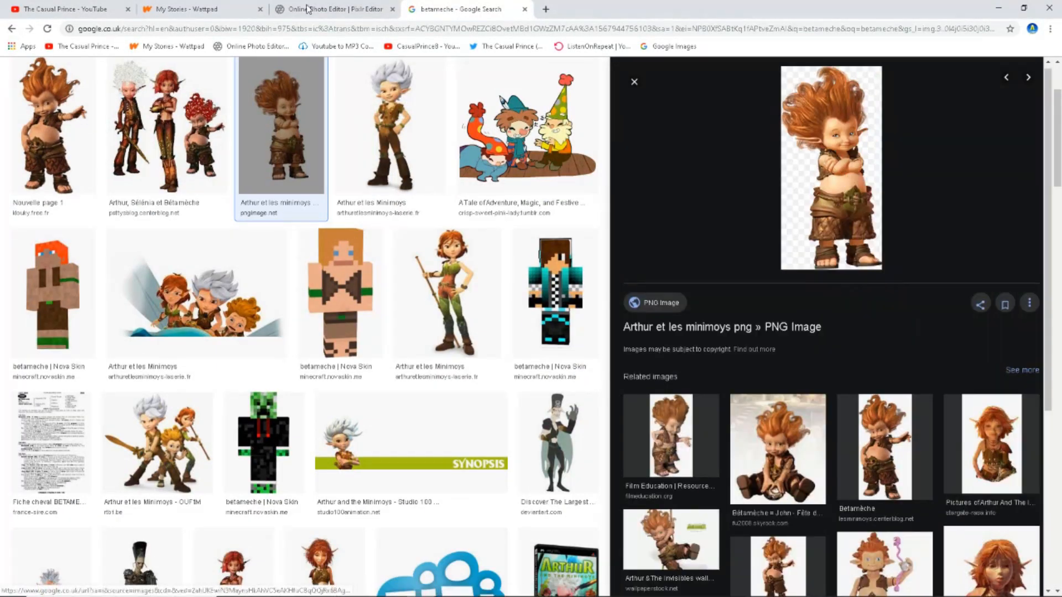
Paste the Betameche picture into the Pixlr cover as a new layer and place it in the lower-left corner
{"action": "left_click", "coordinate": [310, 9]}
{"action": "left_click", "coordinate": [97, 64]}
{"action": "left_click", "coordinate": [118, 115]}
{"action": "key", "text": "ctrl+v"}
{"action": "left_click", "coordinate": [481, 325]}
{"action": "left_click_drag", "start_coordinate": [191, 324], "coordinate": [114, 418]}
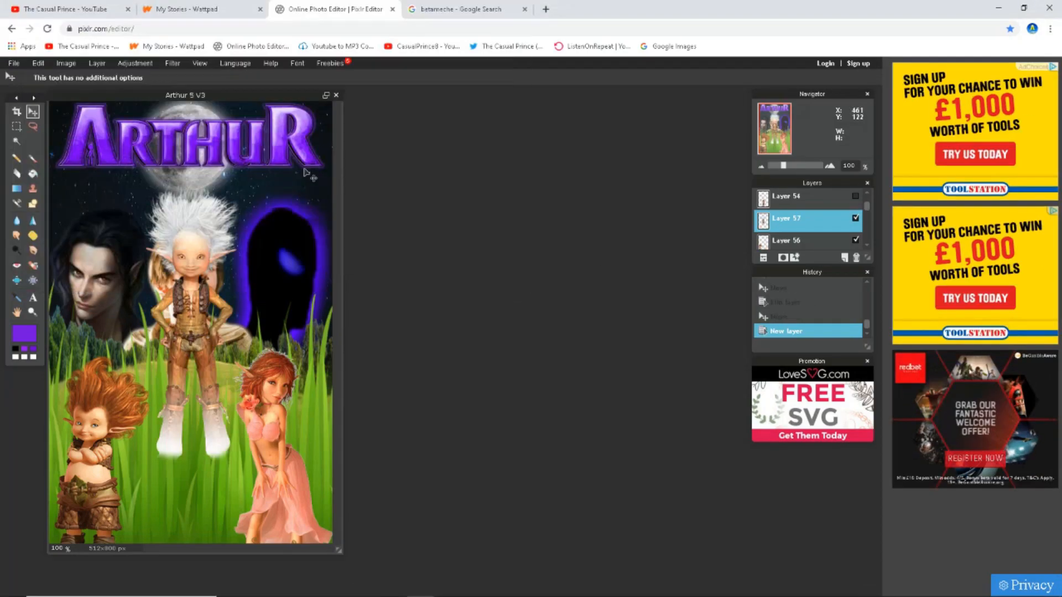
Place the white-haired character at the cover's lower centre and slightly shrink the pink-dress Selenia beside him
{"action": "left_click_drag", "start_coordinate": [216, 276], "coordinate": [214, 418]}
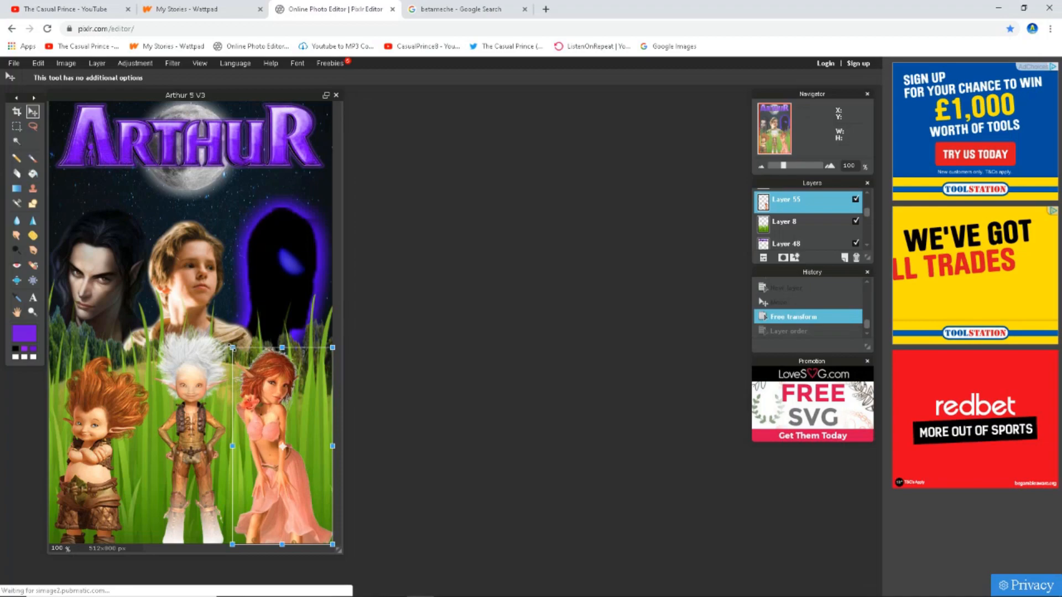
{"action": "left_click_drag", "start_coordinate": [232, 347], "coordinate": [236, 355]}
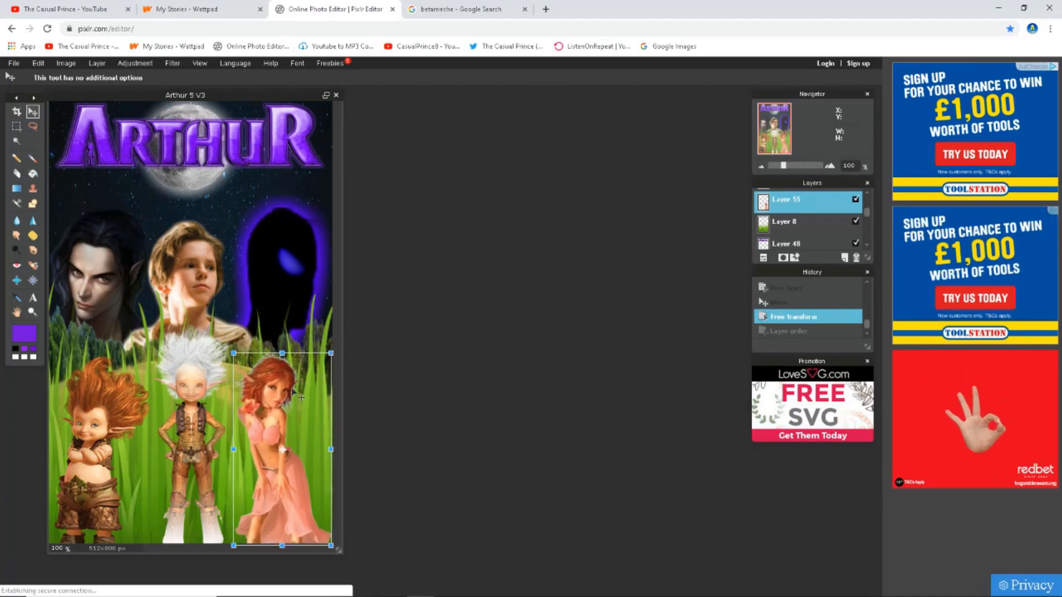
{"action": "key", "text": "Return"}
Scale down the Betameche figure on Layer 56, keeping it in the cover's lower-left corner
{"action": "scroll", "coordinate": [798, 231], "scroll_direction": "up", "scroll_amount": 1}
{"action": "left_click", "coordinate": [799, 232]}
{"action": "left_click", "coordinate": [38, 63]}
{"action": "left_click", "coordinate": [61, 152]}
{"action": "left_click_drag", "start_coordinate": [111, 442], "coordinate": [115, 451]}
{"action": "key", "text": "Return"}
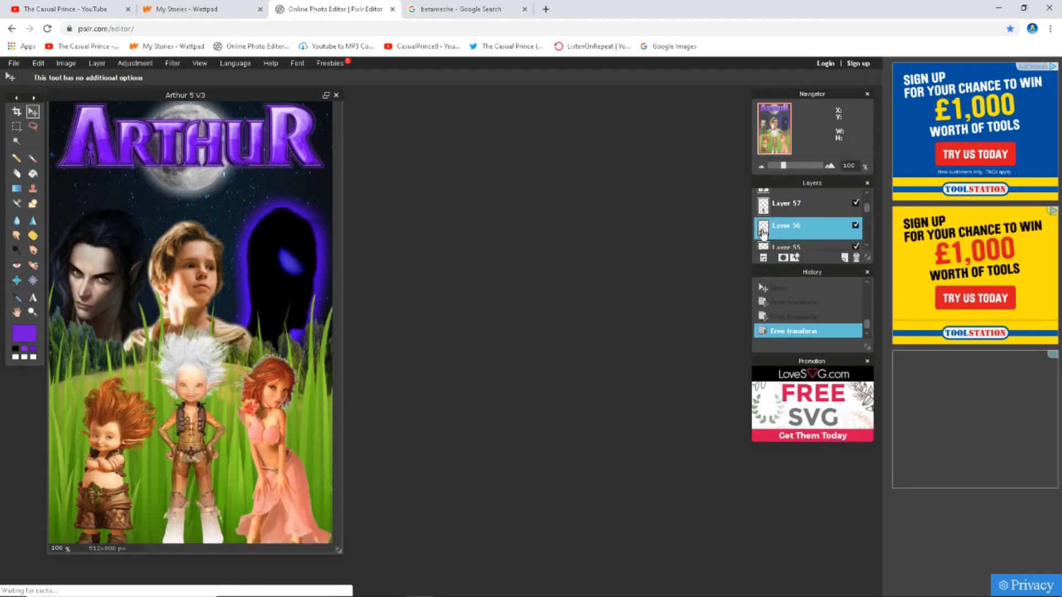
{"action": "scroll", "coordinate": [807, 226], "scroll_direction": "up", "scroll_amount": 3}
{"action": "scroll", "coordinate": [807, 222], "scroll_direction": "down", "scroll_amount": 2}
{"action": "left_click", "coordinate": [802, 210]}
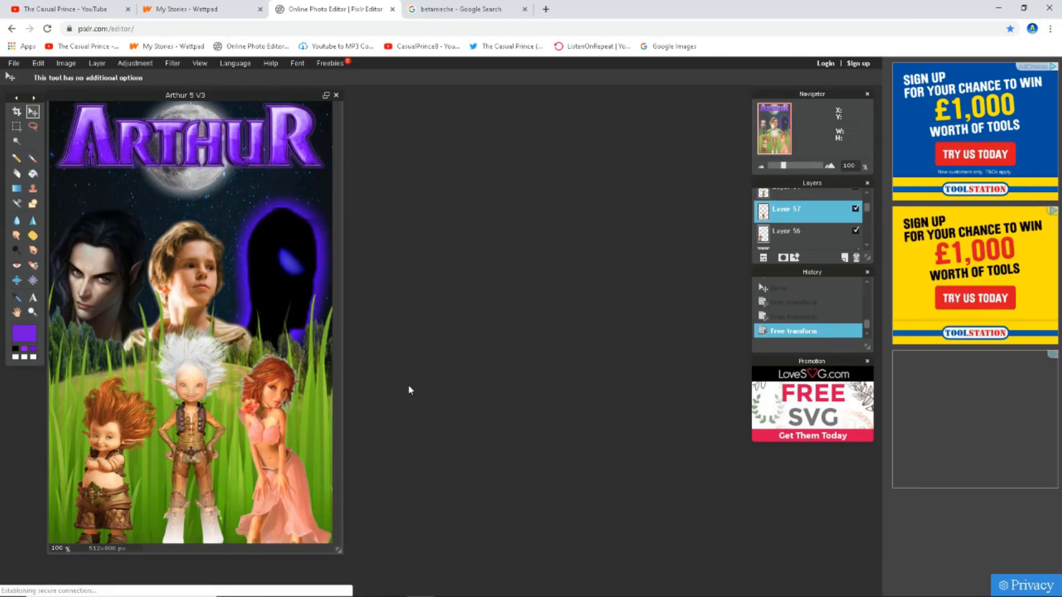
{"action": "scroll", "coordinate": [797, 227], "scroll_direction": "down", "scroll_amount": 10}
{"action": "left_click", "coordinate": [796, 208]}
{"action": "left_click_drag", "start_coordinate": [283, 265], "coordinate": [284, 273]}
{"action": "key", "text": "ctrl+z"}
Move the tree-lined meadow layer higher on the cover
{"action": "scroll", "coordinate": [804, 249], "scroll_direction": "down", "scroll_amount": 1}
{"action": "left_click", "coordinate": [796, 210]}
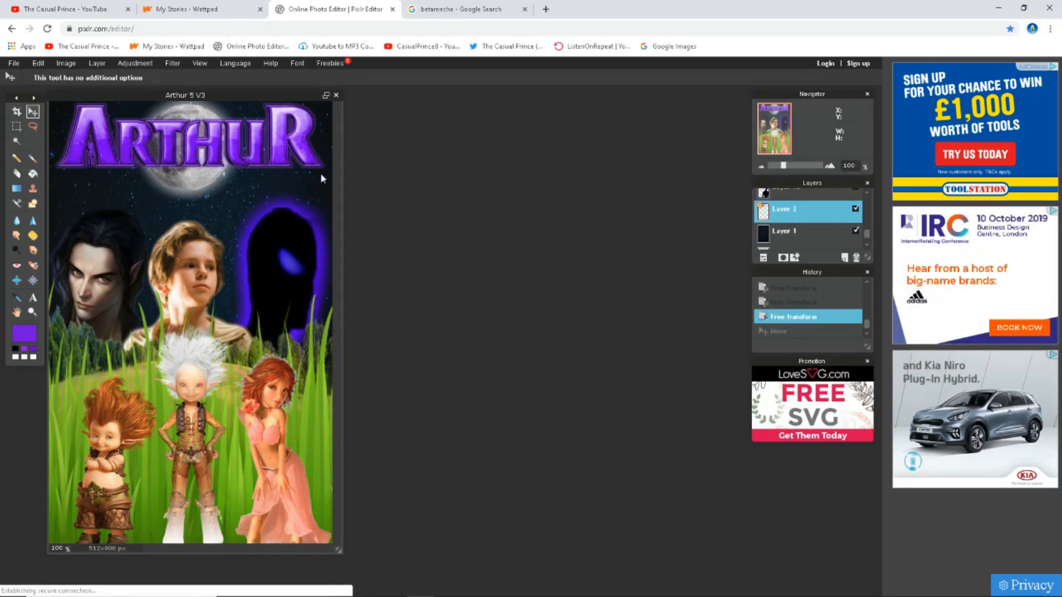
{"action": "left_click_drag", "start_coordinate": [323, 178], "coordinate": [327, 176]}
{"action": "scroll", "coordinate": [796, 222], "scroll_direction": "up", "scroll_amount": 3}
{"action": "left_click", "coordinate": [797, 216]}
{"action": "left_click_drag", "start_coordinate": [191, 281], "coordinate": [195, 283]}
{"action": "left_click", "coordinate": [796, 195]}
{"action": "left_click_drag", "start_coordinate": [314, 364], "coordinate": [315, 324]}
Raise the boy, the dark-haired portrait and the glowing silhouette to match the higher meadow
{"action": "left_click", "coordinate": [796, 217]}
{"action": "left_click_drag", "start_coordinate": [192, 276], "coordinate": [192, 235]}
{"action": "left_click", "coordinate": [796, 238]}
{"action": "left_click_drag", "start_coordinate": [100, 270], "coordinate": [105, 233]}
{"action": "scroll", "coordinate": [796, 239], "scroll_direction": "down", "scroll_amount": 3}
{"action": "left_click", "coordinate": [796, 241]}
{"action": "left_click_drag", "start_coordinate": [299, 252], "coordinate": [306, 225]}
Swap the pink-dress Selenia for the spear-carrying Selenia on Layer 9 and place her beside the white-haired character
{"action": "left_click_drag", "start_coordinate": [867, 229], "coordinate": [874, 205]}
{"action": "left_click", "coordinate": [856, 207]}
{"action": "key", "text": "ctrl+z"}
{"action": "scroll", "coordinate": [818, 232], "scroll_direction": "down", "scroll_amount": 2}
{"action": "left_click", "coordinate": [856, 219]}
{"action": "left_click", "coordinate": [796, 219]}
{"action": "left_click_drag", "start_coordinate": [200, 399], "coordinate": [289, 428]}
Scale the spear-carrying Selenia slightly to fit the lower-right corner beside the white-haired character
{"action": "key", "text": "ctrl+t"}
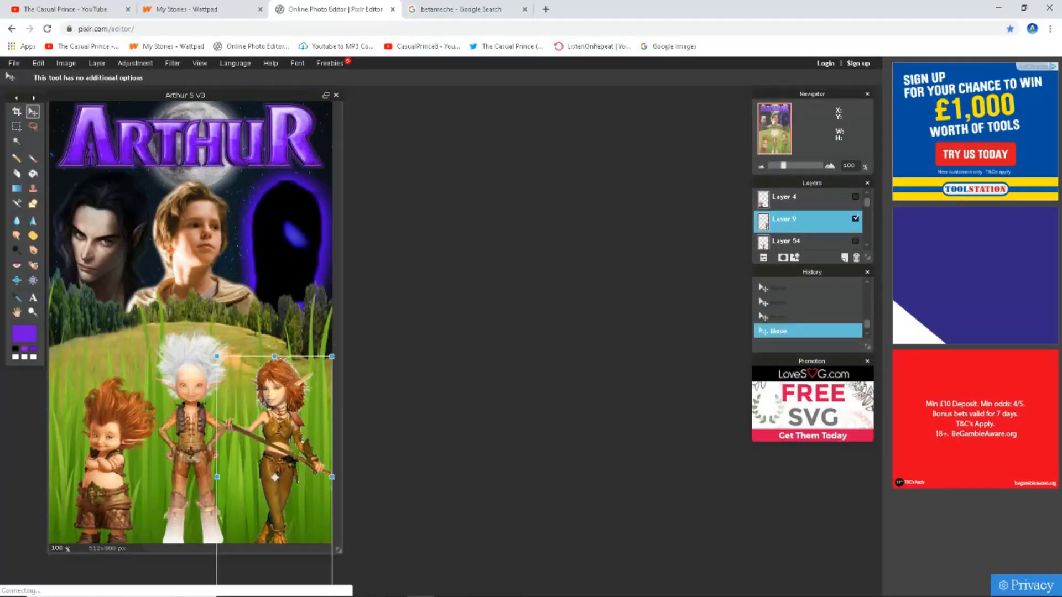
{"action": "left_click_drag", "start_coordinate": [215, 343], "coordinate": [212, 350]}
{"action": "left_click", "coordinate": [406, 351]}
{"action": "left_click", "coordinate": [405, 350]}
Lower the contrast of the spear-carrying Selenia layer to -4
{"action": "left_click", "coordinate": [135, 64]}
{"action": "left_click", "coordinate": [160, 77]}
{"action": "left_click_drag", "start_coordinate": [441, 318], "coordinate": [437, 319]}
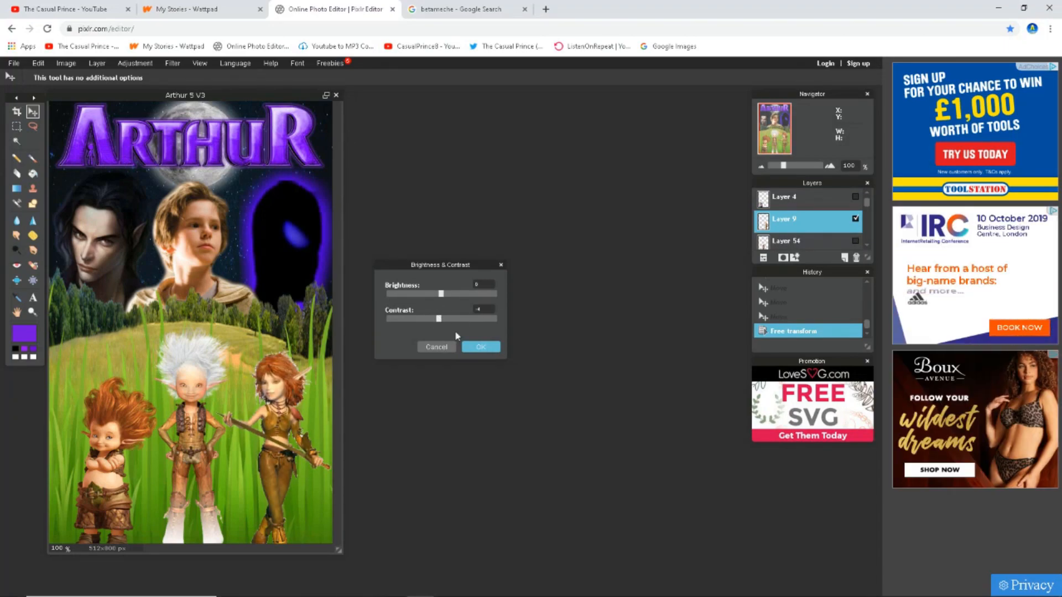
{"action": "left_click", "coordinate": [480, 347]}
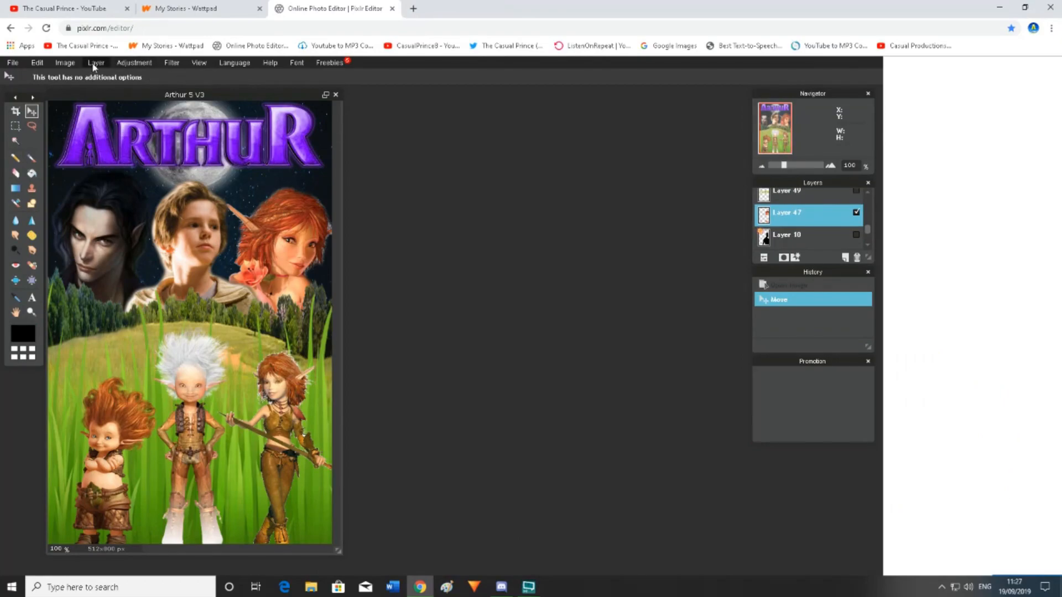
Insert the image file LotF subtitle.png as a new layer
{"action": "left_click", "coordinate": [96, 63]}
{"action": "left_click", "coordinate": [134, 112]}
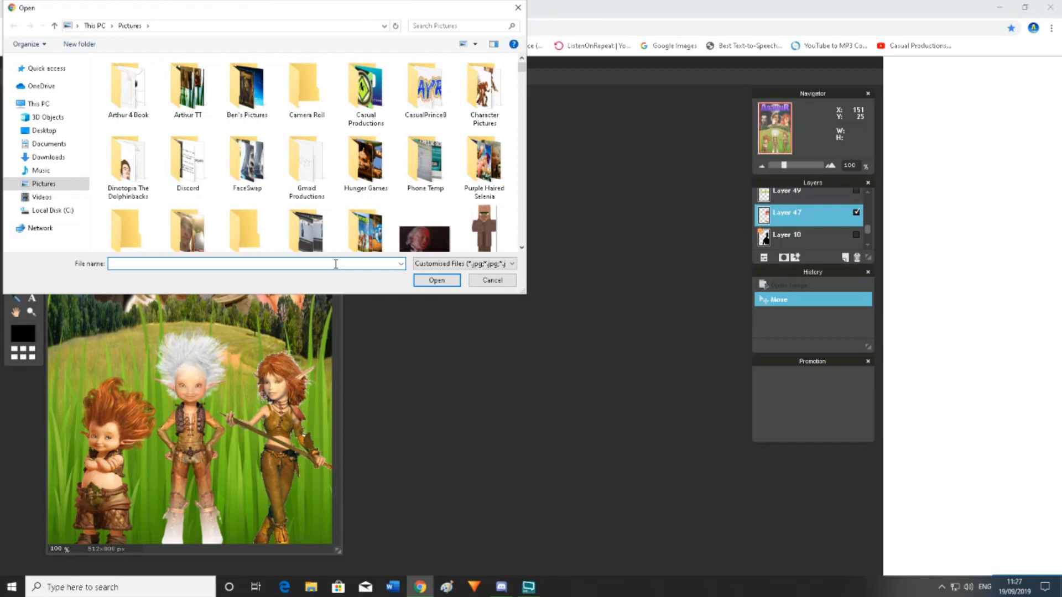
{"action": "type", "text": "l"}
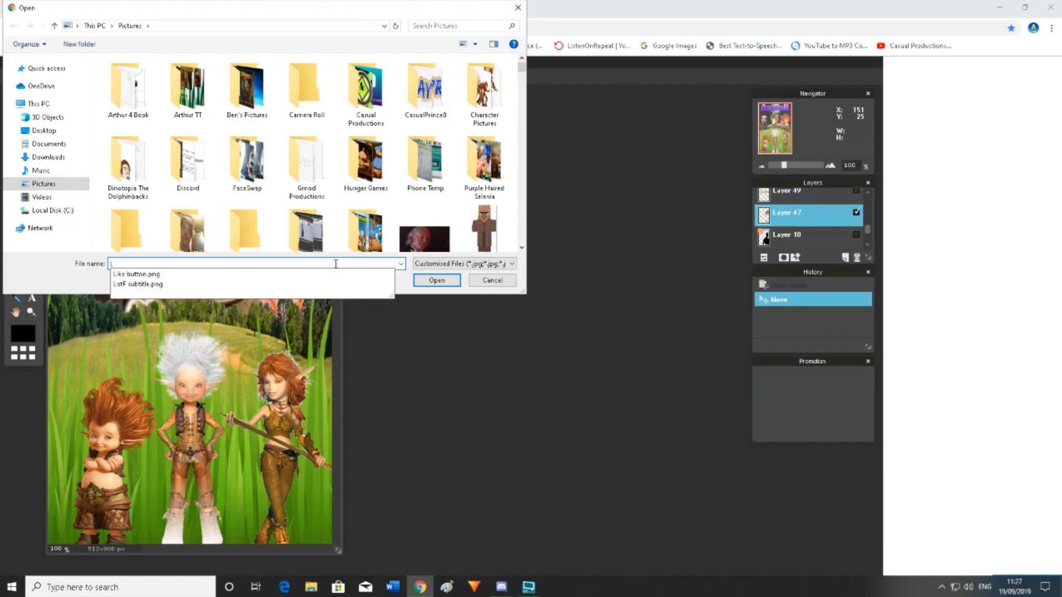
{"action": "key", "text": "Down"}
{"action": "key", "text": "Down"}
{"action": "key", "text": "Return"}
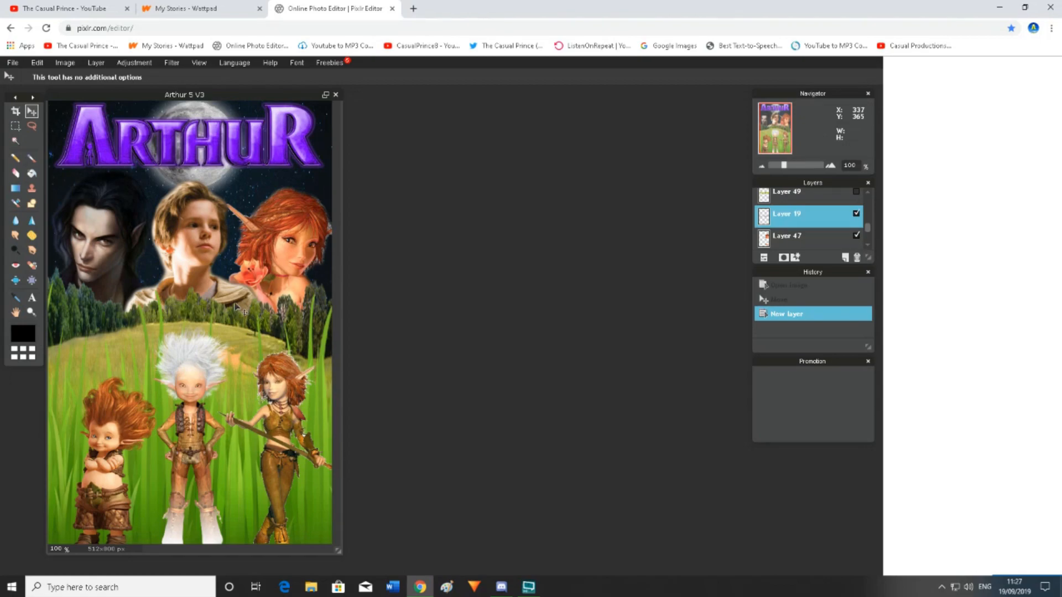
Raise the subtitle layer in the stacking order to just above the meadow on Layer 6
{"action": "left_click_drag", "start_coordinate": [799, 223], "coordinate": [798, 200]}
{"action": "scroll", "coordinate": [810, 236], "scroll_direction": "up", "scroll_amount": 1}
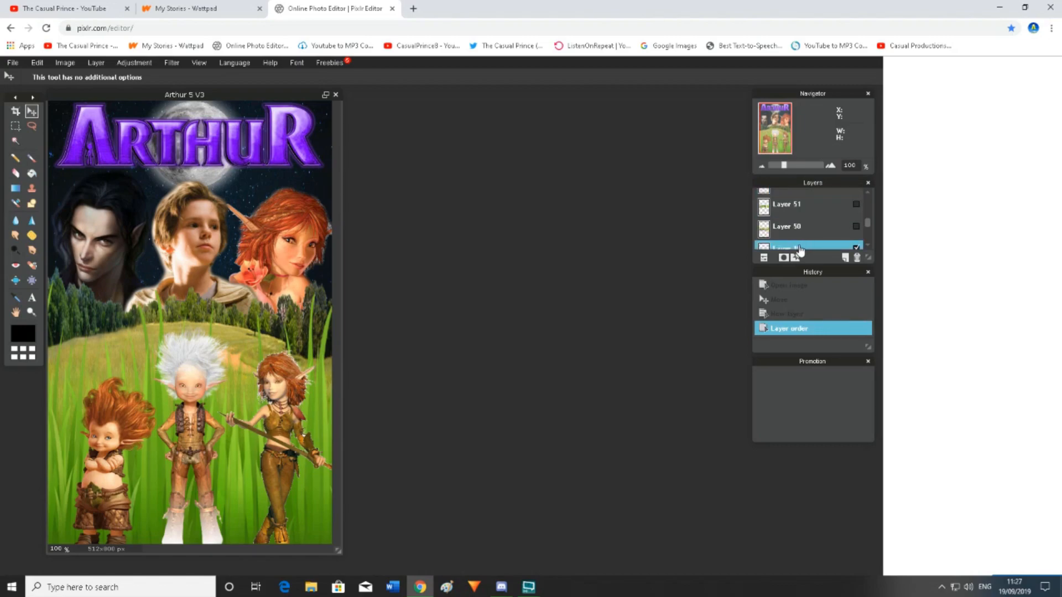
{"action": "left_click_drag", "start_coordinate": [799, 250], "coordinate": [804, 194]}
{"action": "scroll", "coordinate": [809, 238], "scroll_direction": "down", "scroll_amount": 2}
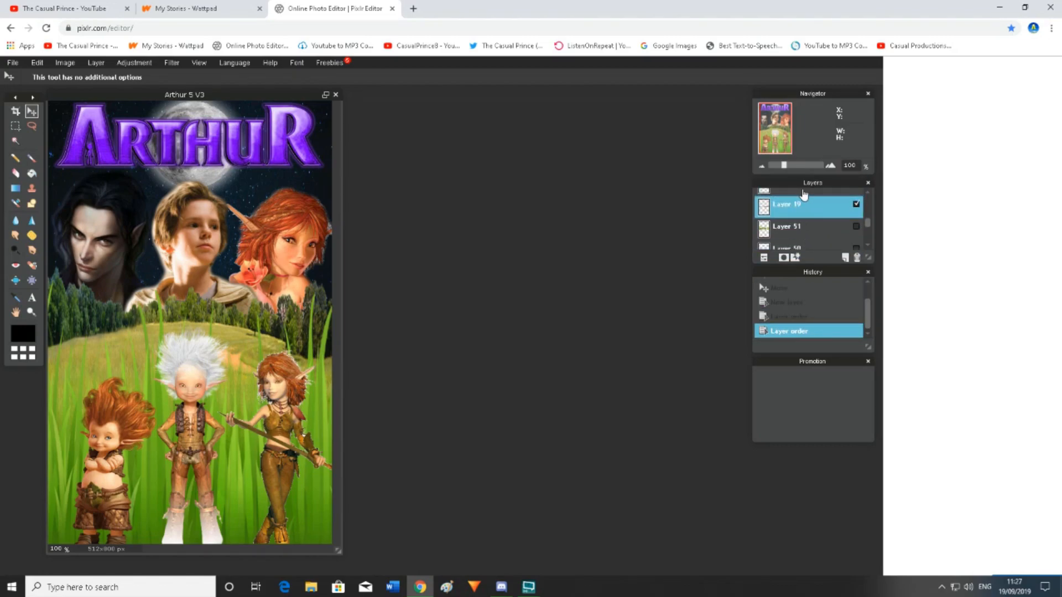
{"action": "left_click_drag", "start_coordinate": [869, 224], "coordinate": [870, 221]}
{"action": "left_click_drag", "start_coordinate": [821, 248], "coordinate": [876, 220]}
{"action": "left_click_drag", "start_coordinate": [804, 236], "coordinate": [806, 208]}
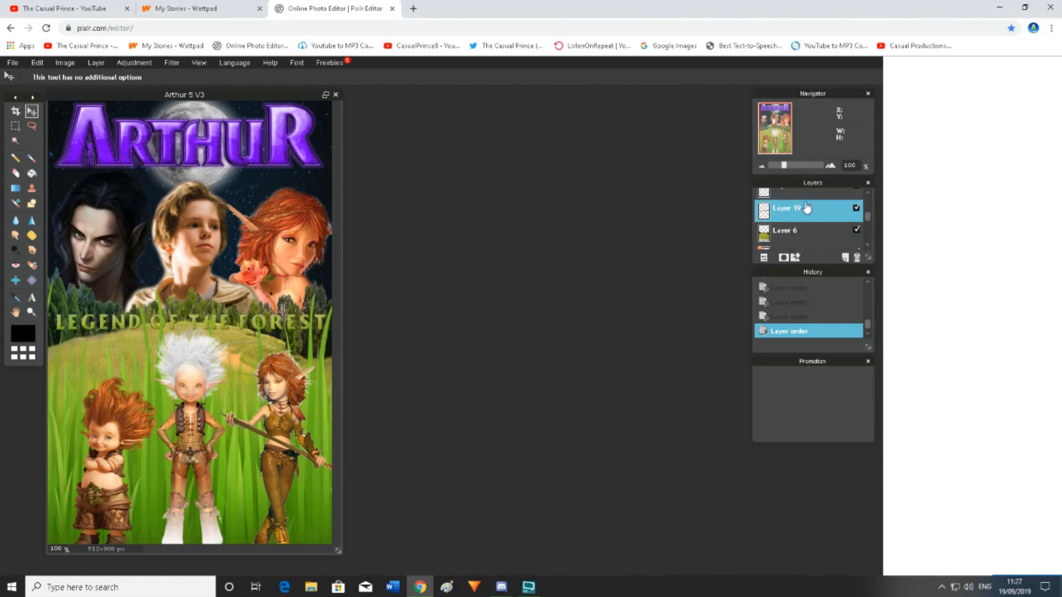
Move the "Legend of the Forest" subtitle to the cover's bottom edge and raise its layer above the foreground grass
{"action": "left_click_drag", "start_coordinate": [277, 312], "coordinate": [260, 521]}
{"action": "left_click_drag", "start_coordinate": [869, 220], "coordinate": [868, 218]}
{"action": "left_click_drag", "start_coordinate": [804, 237], "coordinate": [808, 197]}
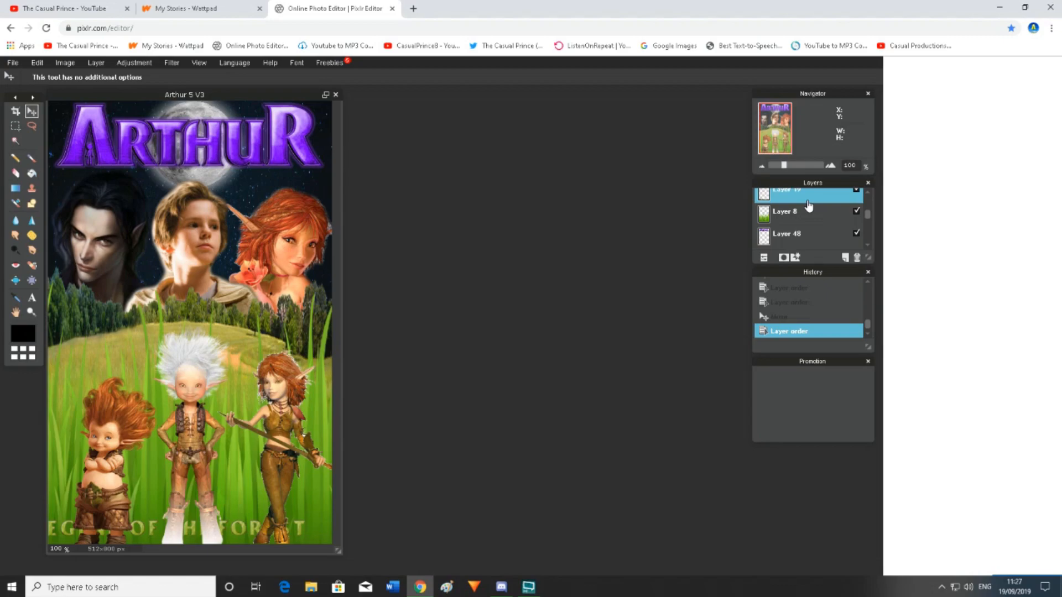
Raise the subtitle layer above all three Minimoy characters and centre it horizontally along the cover's bottom edge
{"action": "scroll", "coordinate": [807, 205], "scroll_direction": "up", "scroll_amount": 2}
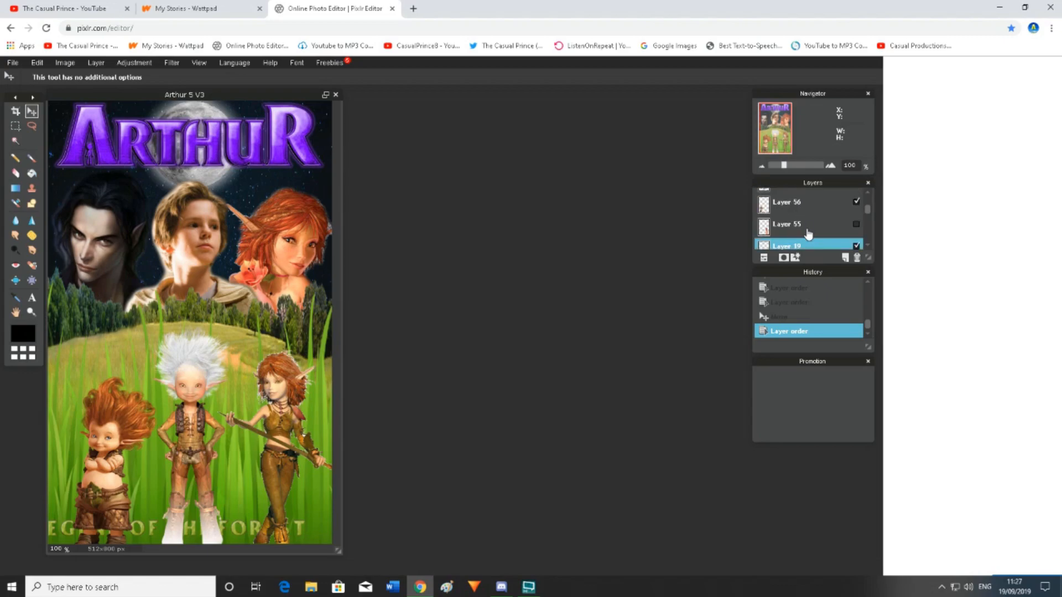
{"action": "left_click_drag", "start_coordinate": [804, 249], "coordinate": [802, 200]}
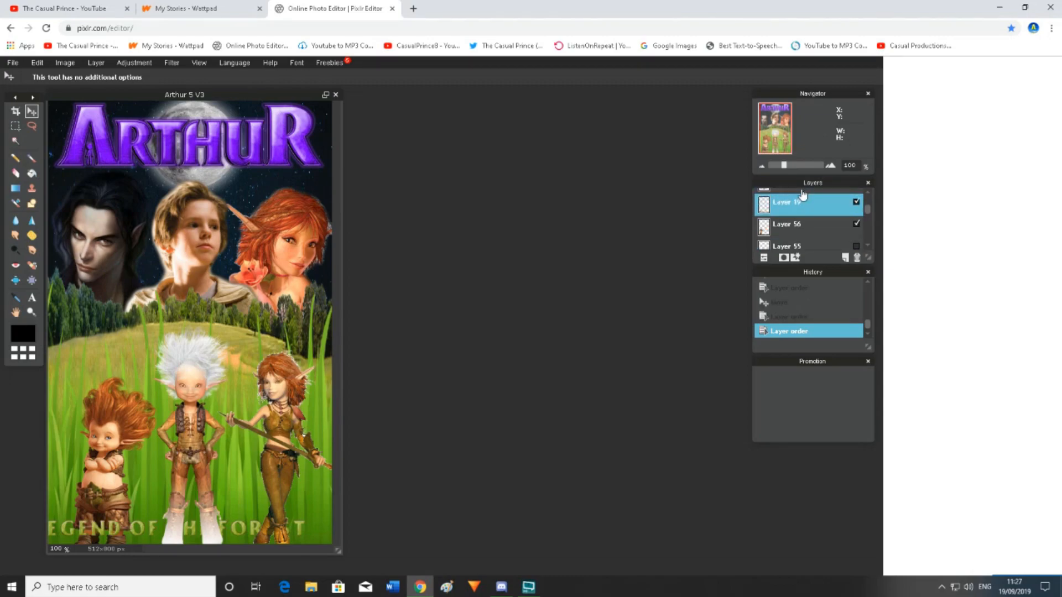
{"action": "left_click_drag", "start_coordinate": [872, 211], "coordinate": [867, 212]}
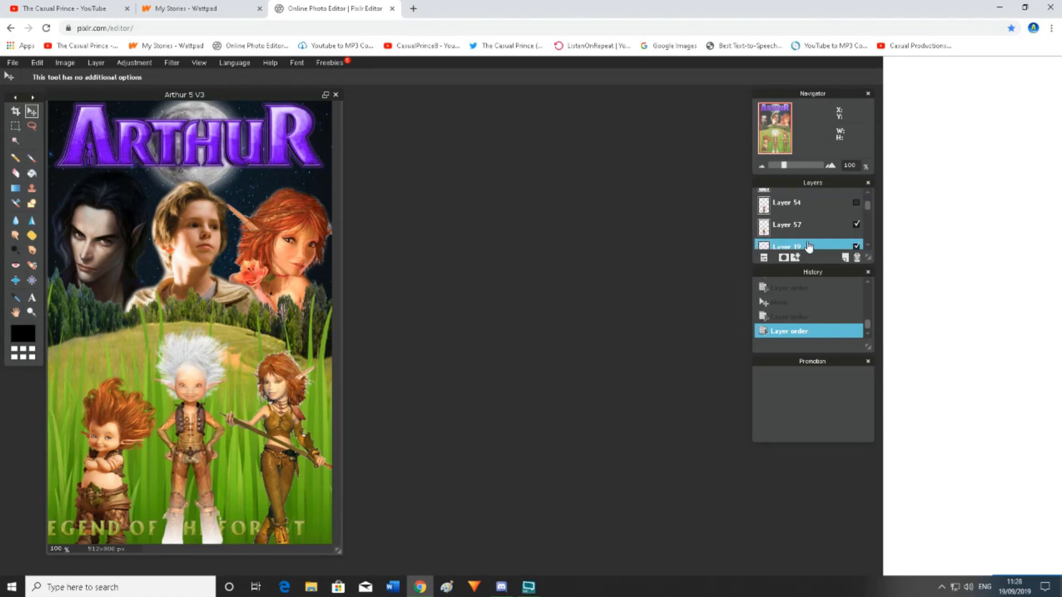
{"action": "left_click_drag", "start_coordinate": [809, 246], "coordinate": [808, 197]}
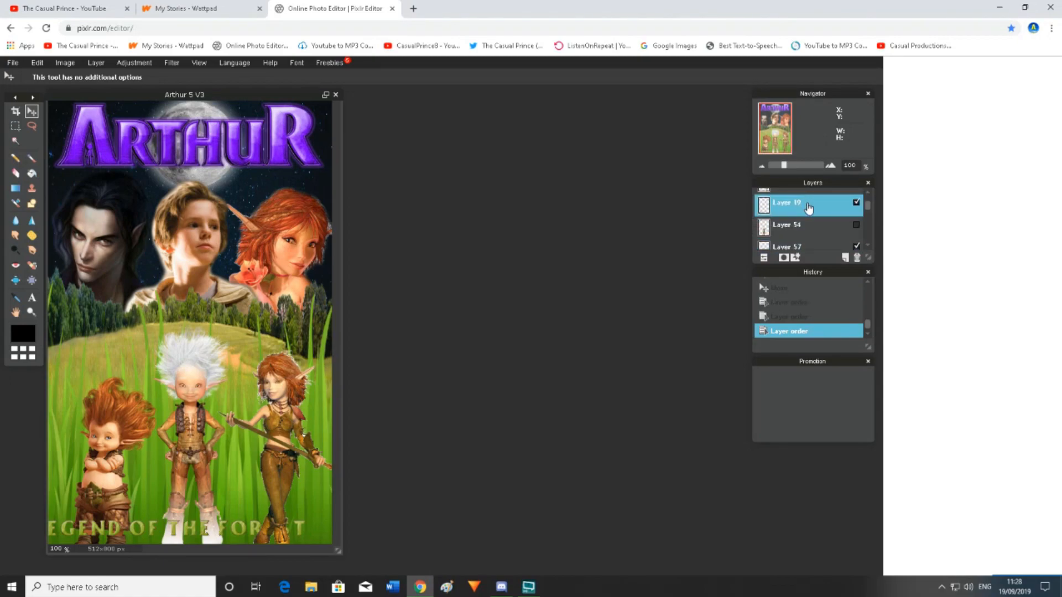
{"action": "scroll", "coordinate": [824, 209], "scroll_direction": "up", "scroll_amount": 2}
{"action": "left_click_drag", "start_coordinate": [812, 220], "coordinate": [813, 201]}
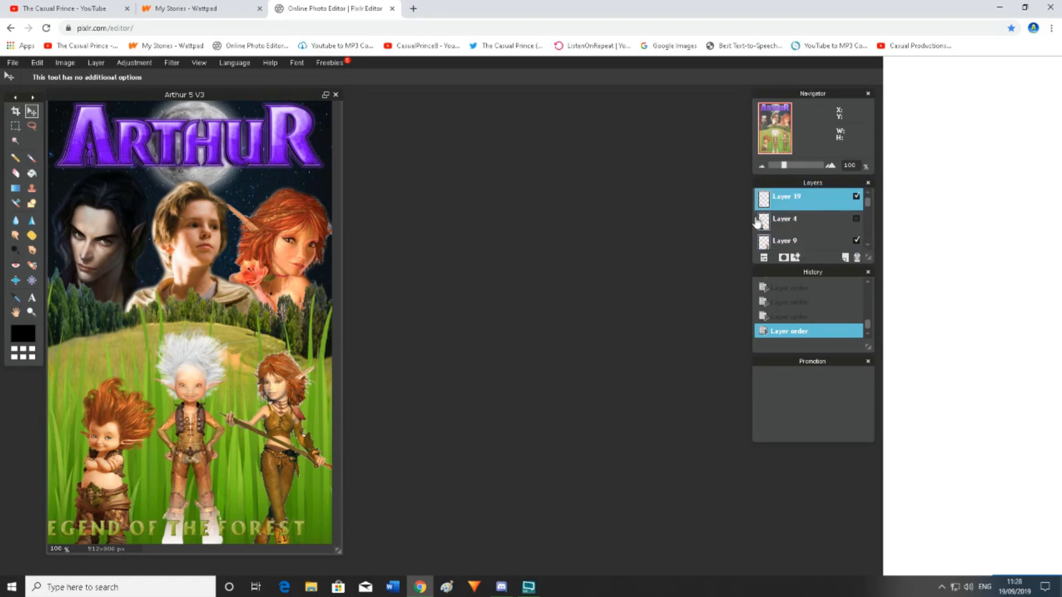
{"action": "left_click_drag", "start_coordinate": [281, 532], "coordinate": [290, 537]}
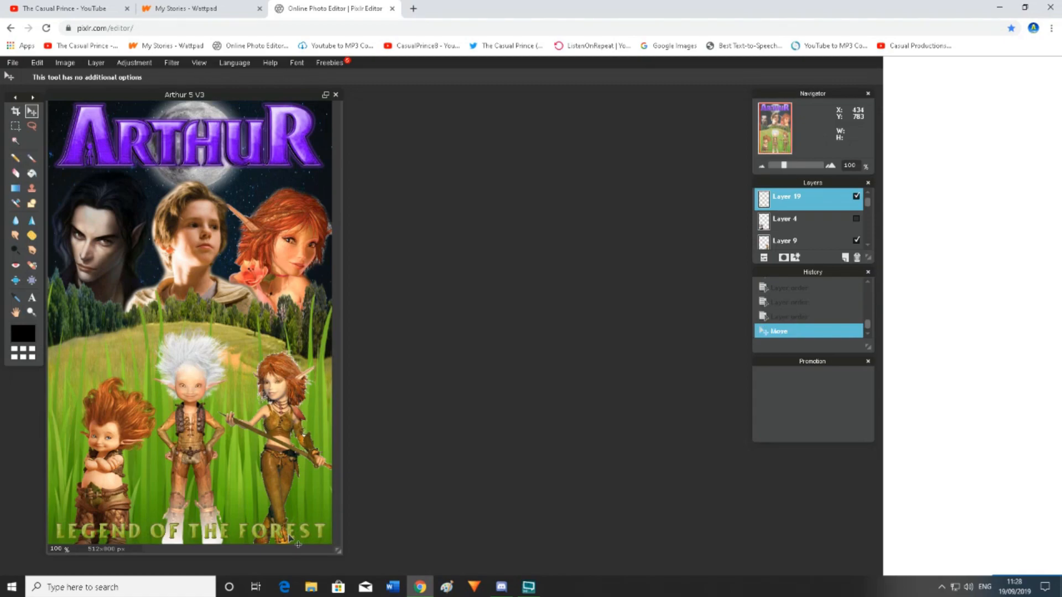
Apply a black outer glow layer style with hardness 5 to the "Legend of the Forest" subtitle
{"action": "left_click", "coordinate": [96, 63]}
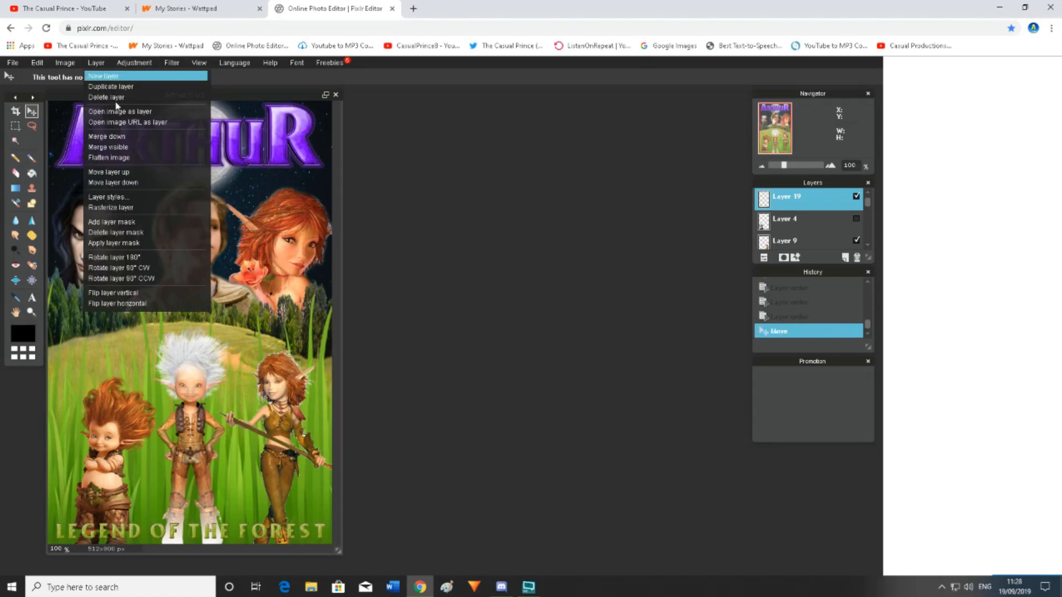
{"action": "left_click", "coordinate": [139, 198]}
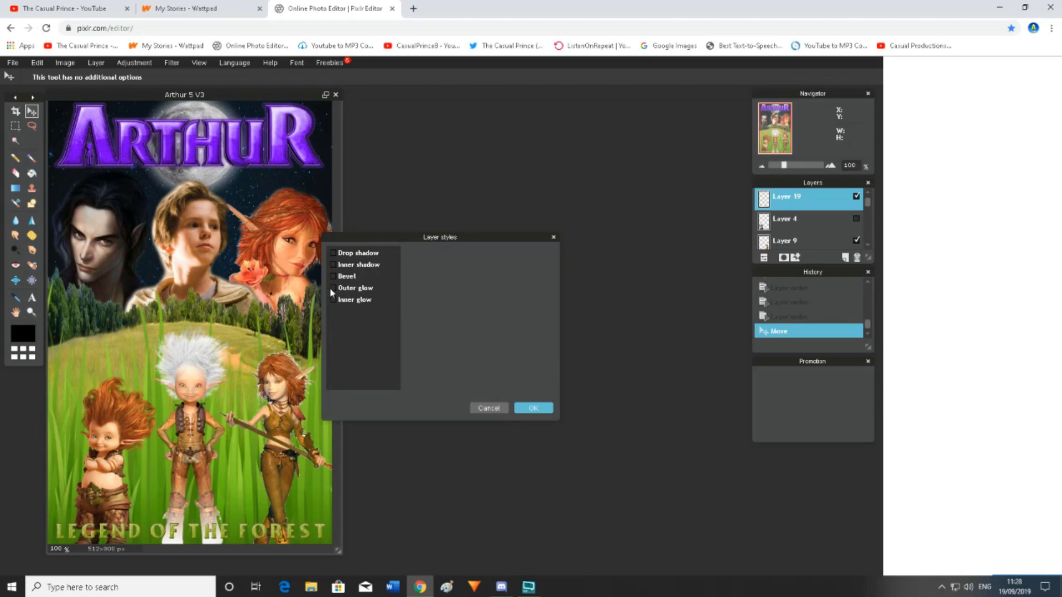
{"action": "left_click", "coordinate": [333, 288]}
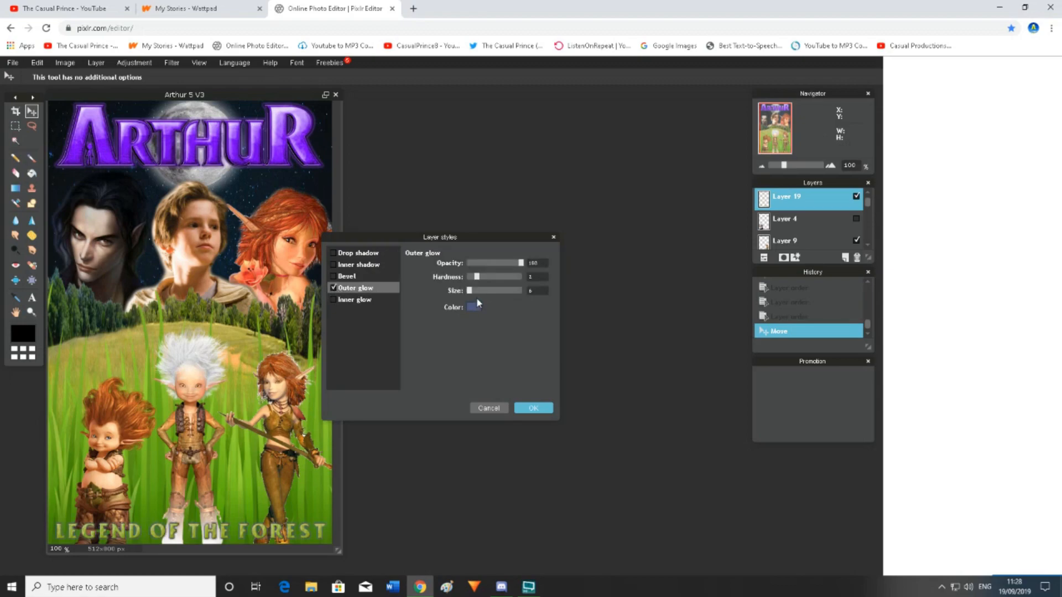
{"action": "mouse_move", "coordinate": [478, 278]}
{"action": "left_mouse_down"}
{"action": "mouse_move", "coordinate": [554, 277]}
{"action": "mouse_move", "coordinate": [496, 291]}
{"action": "left_mouse_up"}
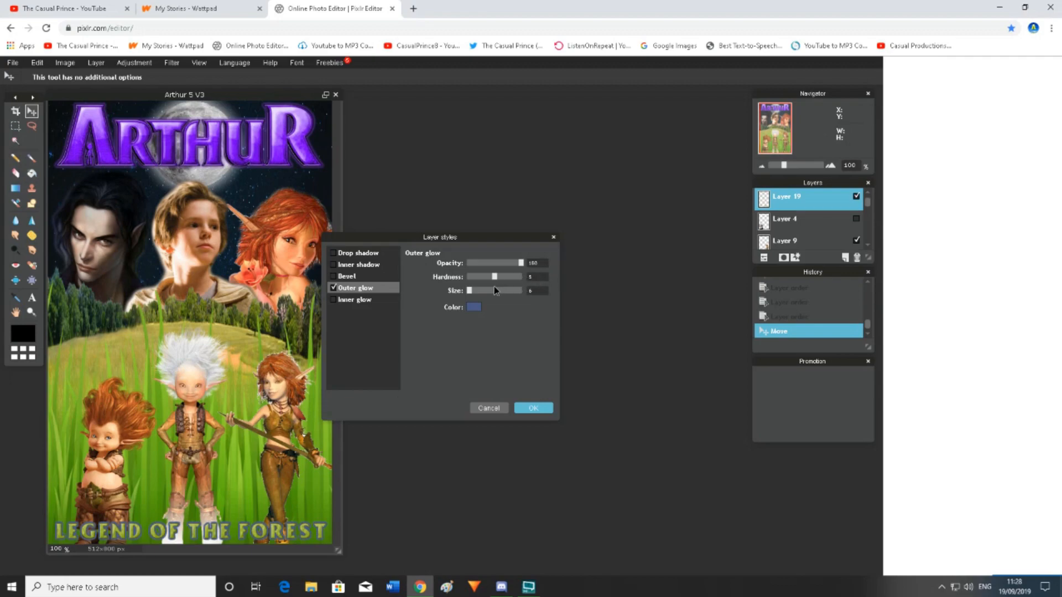
{"action": "left_click", "coordinate": [474, 307]}
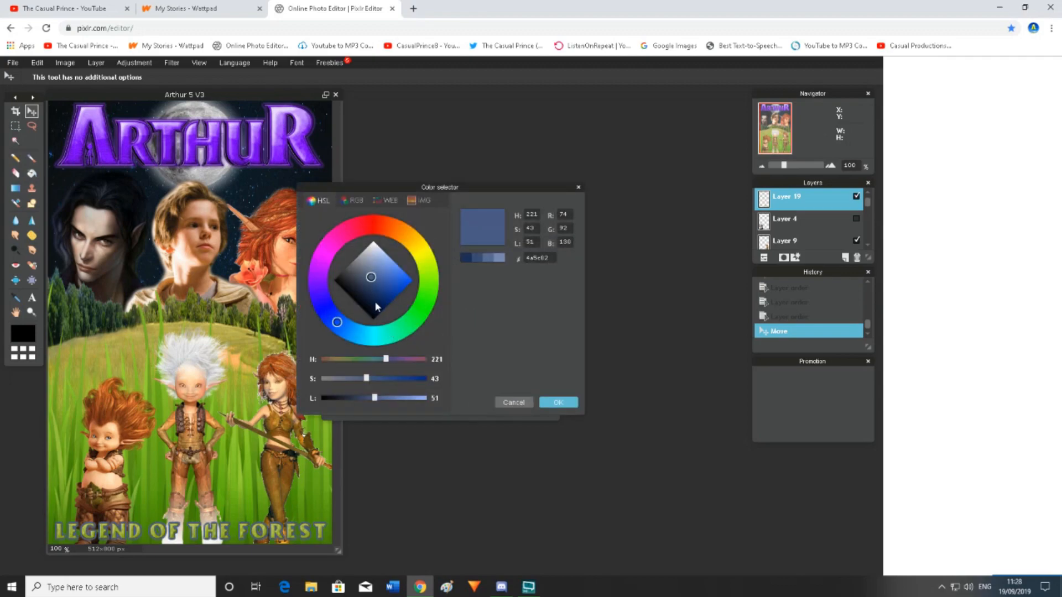
{"action": "left_click_drag", "start_coordinate": [375, 307], "coordinate": [375, 359]}
{"action": "left_click", "coordinate": [576, 405]}
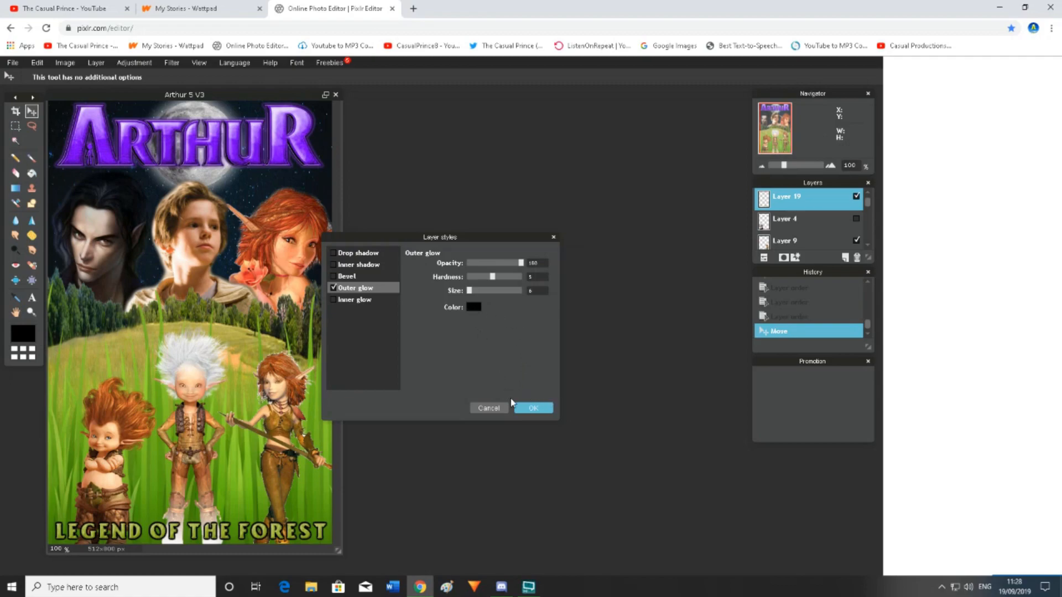
{"action": "left_click", "coordinate": [524, 409]}
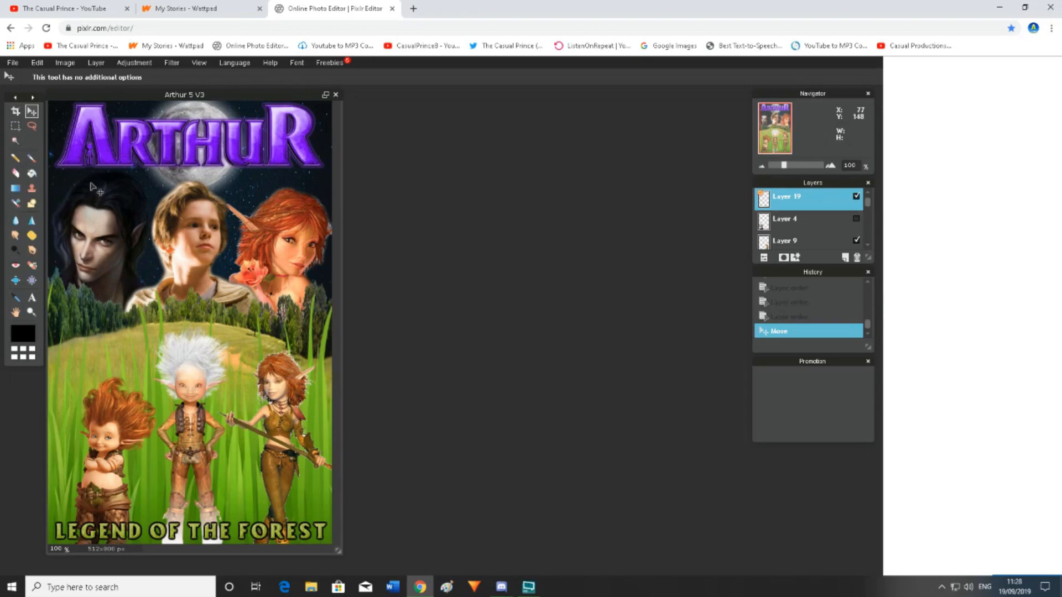
Sample the purple of the Arthur logo and recolour the whole subtitle with it using the Color replace tool
{"action": "left_click", "coordinate": [16, 298]}
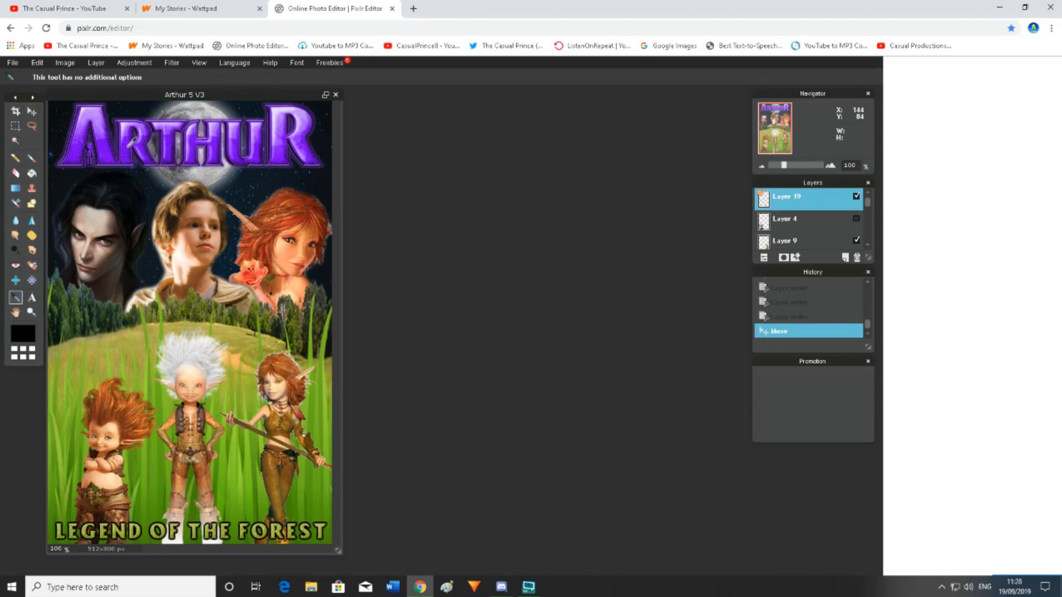
{"action": "left_click", "coordinate": [129, 141]}
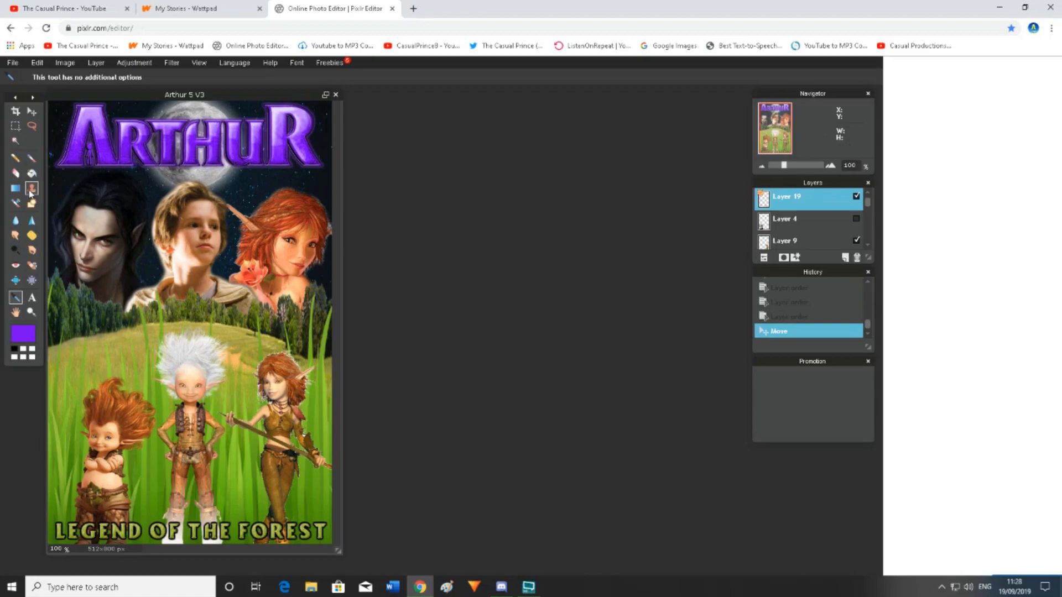
{"action": "left_click", "coordinate": [16, 204]}
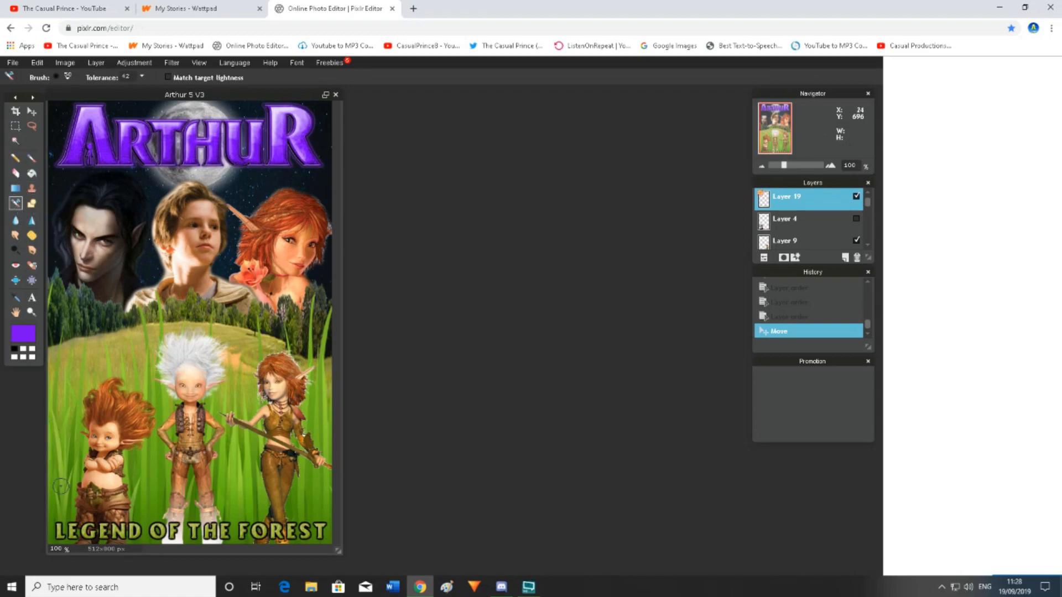
{"action": "left_click_drag", "start_coordinate": [58, 534], "coordinate": [307, 529]}
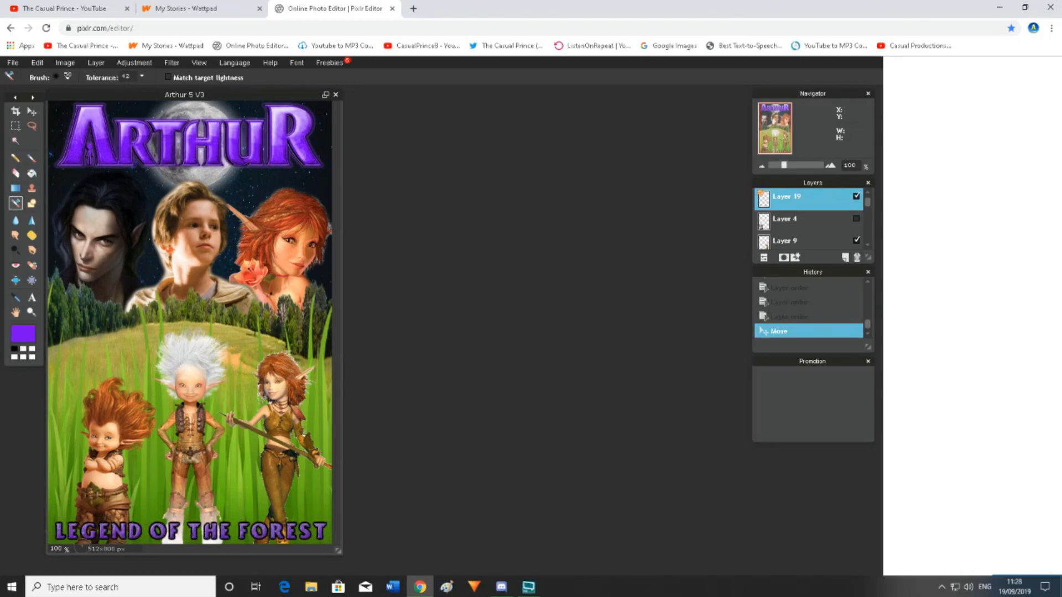
{"action": "left_click_drag", "start_coordinate": [327, 522], "coordinate": [332, 521]}
Enlarge the subtitle slightly with Free transform to span nearly the full cover width, and apply the change
{"action": "left_click", "coordinate": [37, 62]}
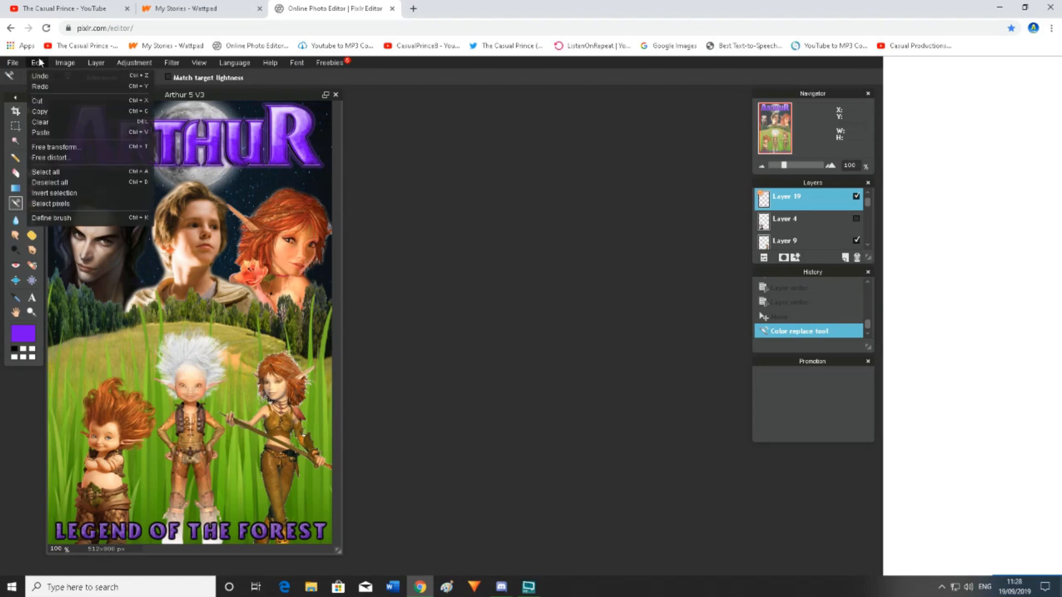
{"action": "left_click", "coordinate": [61, 133]}
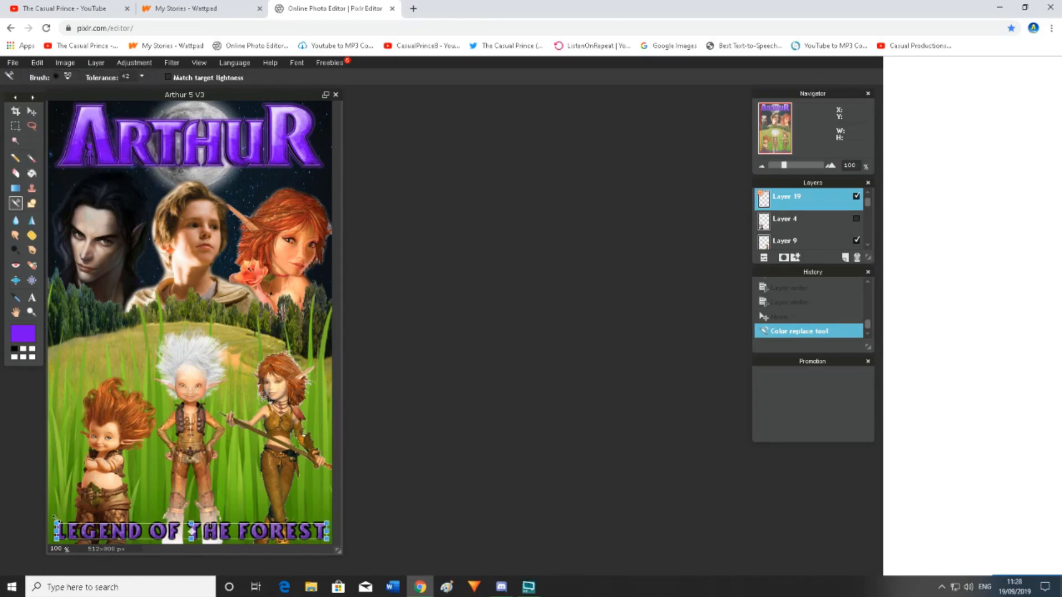
{"action": "left_click_drag", "start_coordinate": [54, 517], "coordinate": [49, 516]}
{"action": "left_click", "coordinate": [395, 497]}
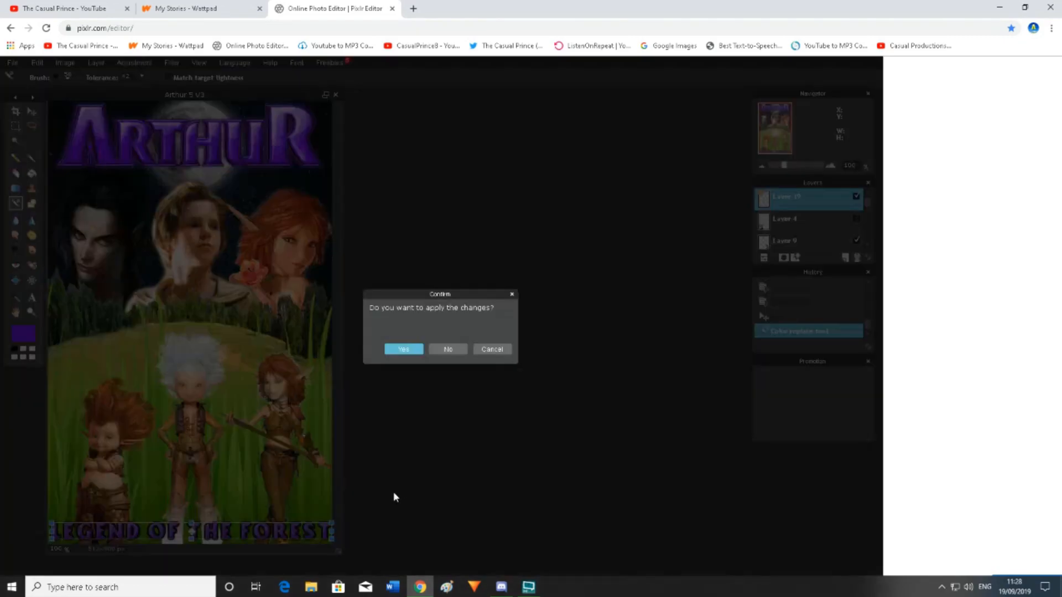
{"action": "left_click", "coordinate": [403, 350]}
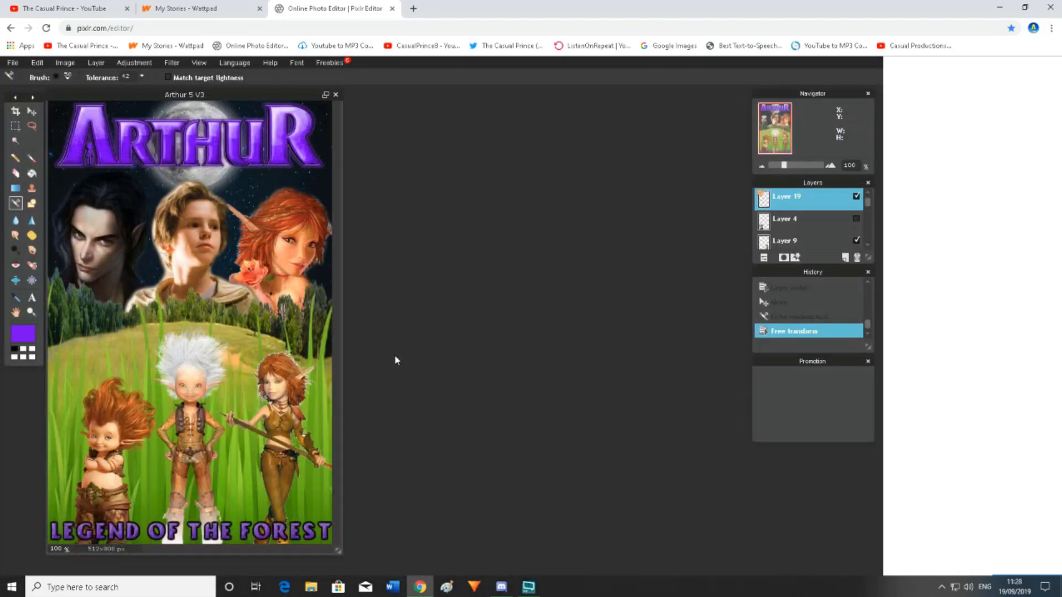
Move the subtitle directly beneath the purple Arthur logo, and nudge both the logo and the subtitle slightly upward
{"action": "left_click", "coordinate": [32, 111]}
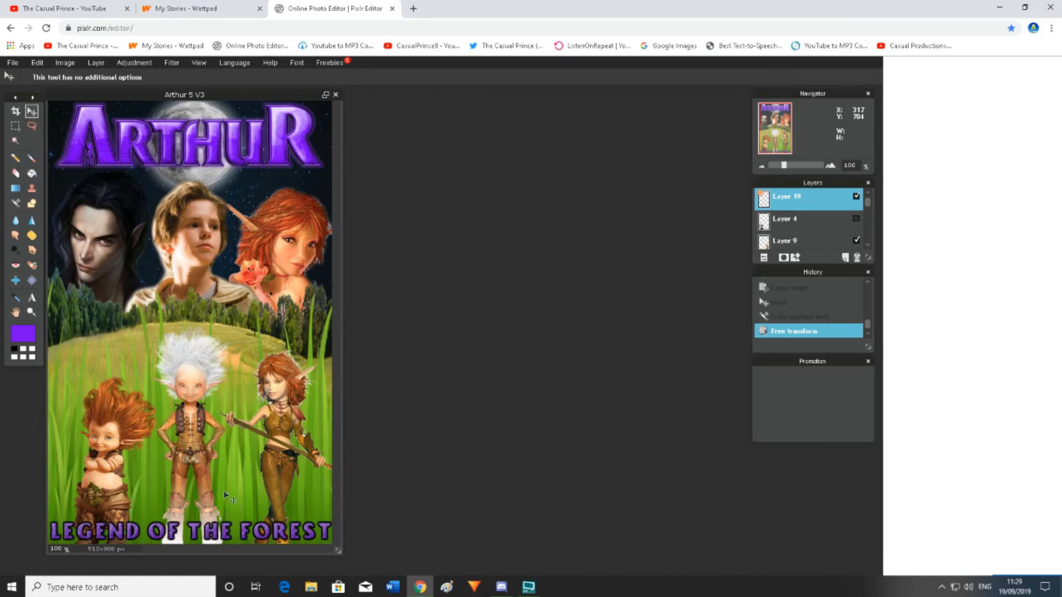
{"action": "left_click_drag", "start_coordinate": [251, 532], "coordinate": [247, 179]}
{"action": "left_click_drag", "start_coordinate": [867, 206], "coordinate": [860, 228]}
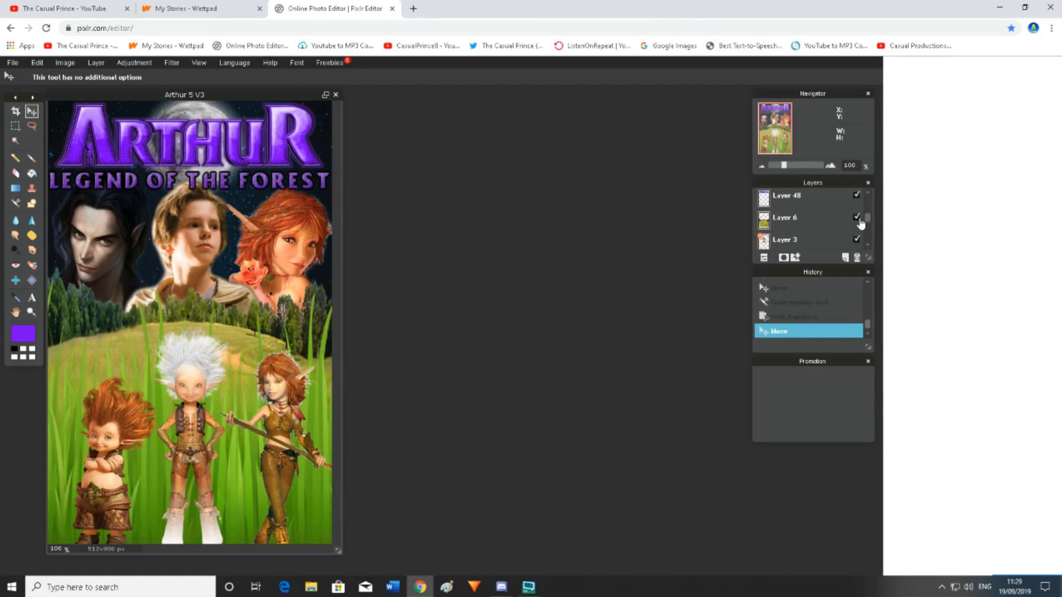
{"action": "left_click", "coordinate": [791, 197]}
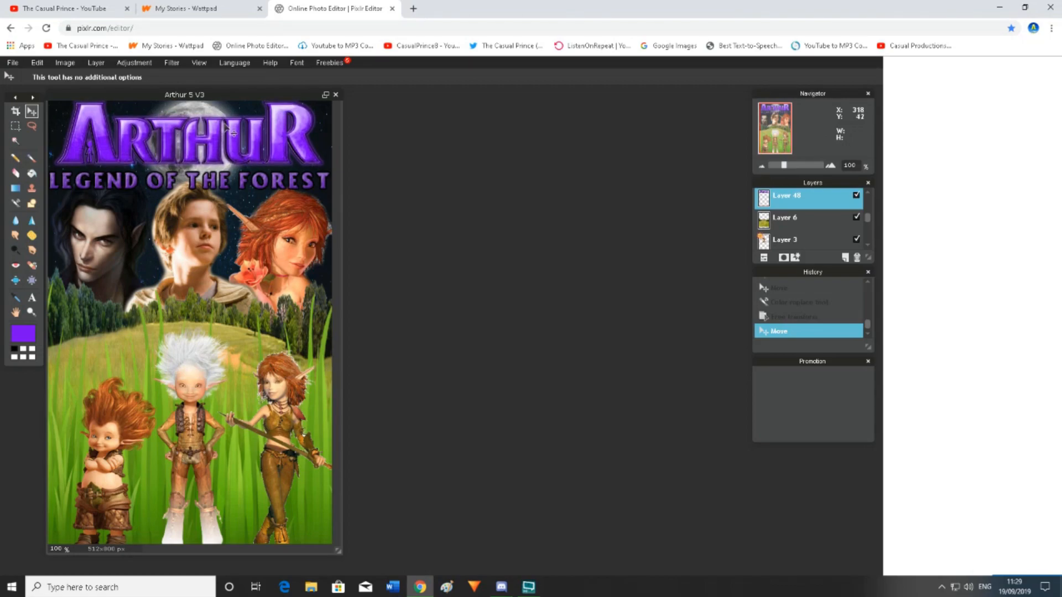
{"action": "scroll", "coordinate": [803, 232], "scroll_direction": "up", "scroll_amount": 3}
{"action": "left_click", "coordinate": [791, 199]}
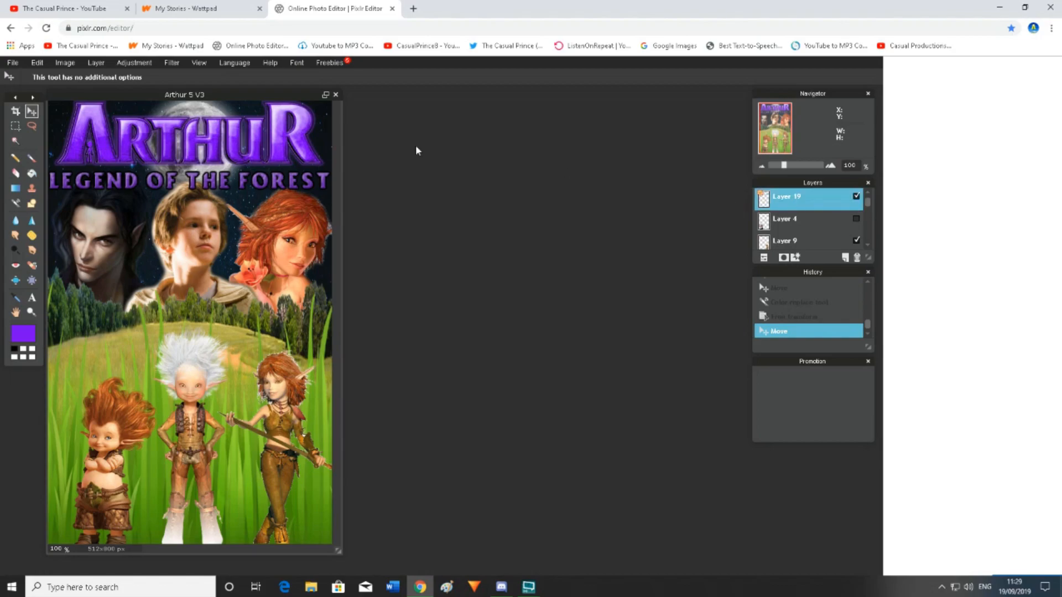
{"action": "left_click_drag", "start_coordinate": [263, 188], "coordinate": [260, 184]}
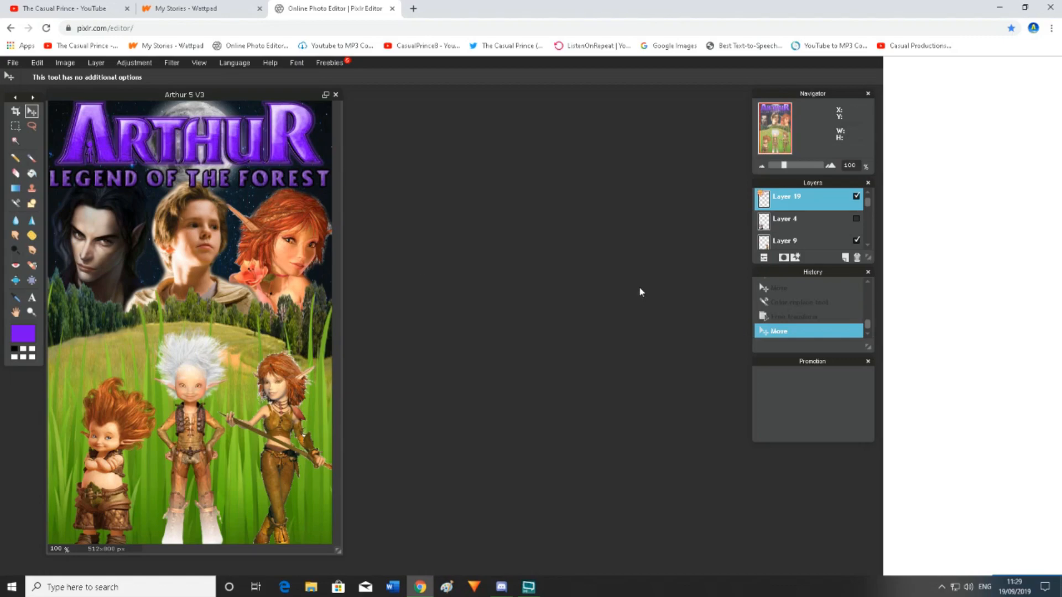
Hide the red-haired Selenia portrait on Layer 47 and toggle the visibility of Layer 10 behind it
{"action": "left_click_drag", "start_coordinate": [866, 204], "coordinate": [864, 227]}
{"action": "left_click", "coordinate": [856, 215]}
{"action": "left_click", "coordinate": [857, 238]}
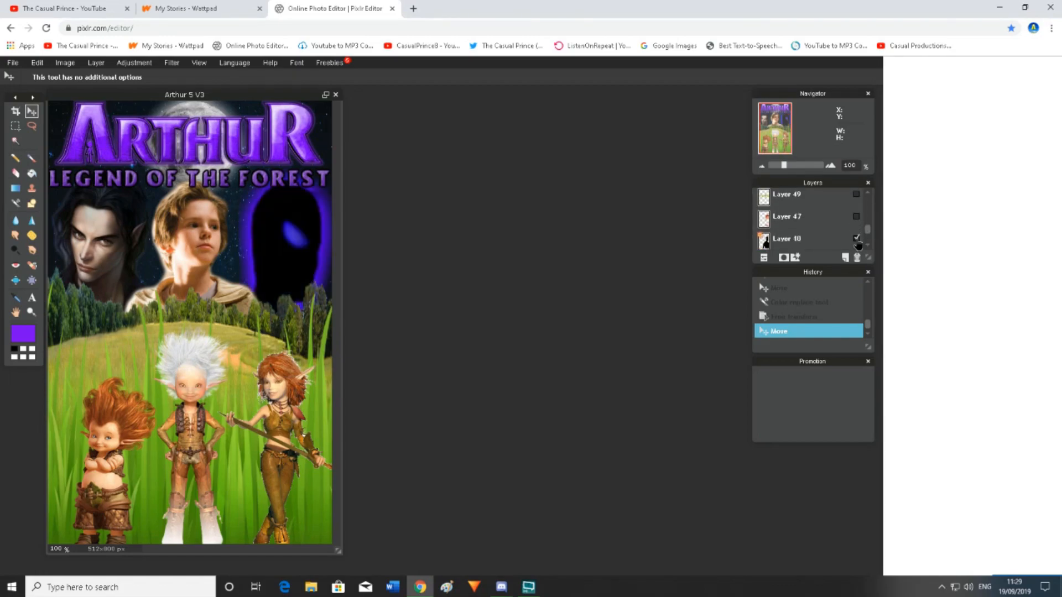